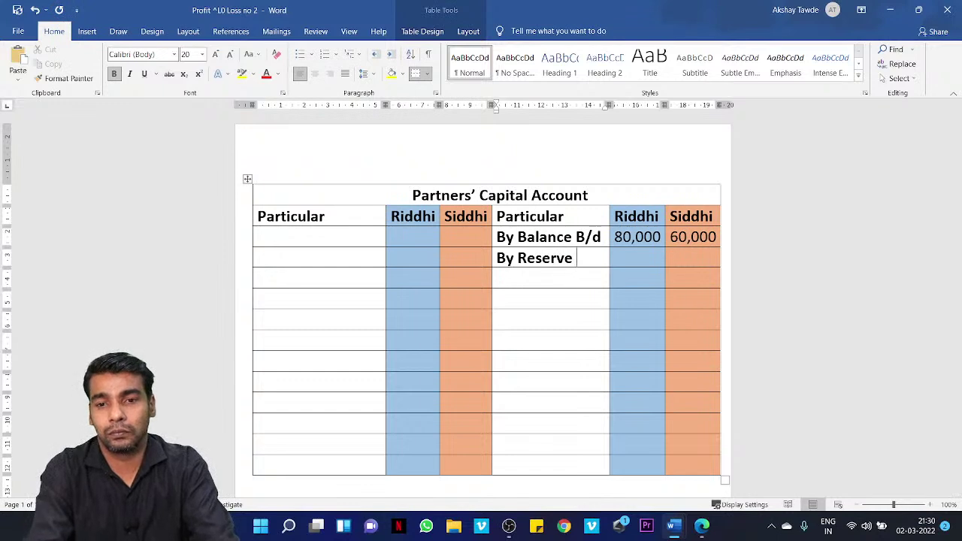
Step: Complete the second credit-side particular in the Partners' Capital Account as "By Reserve Fund A/c"
text(Fund )
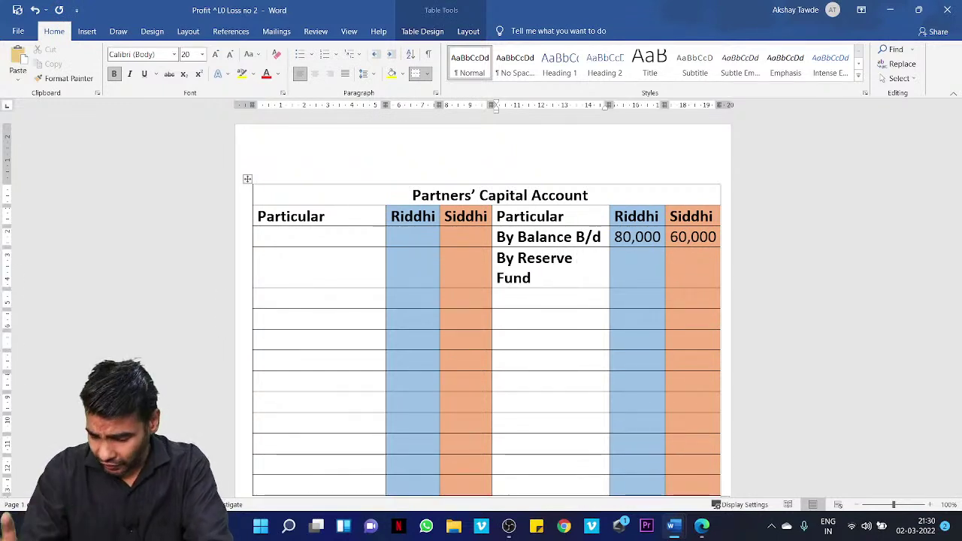
text(A/c)
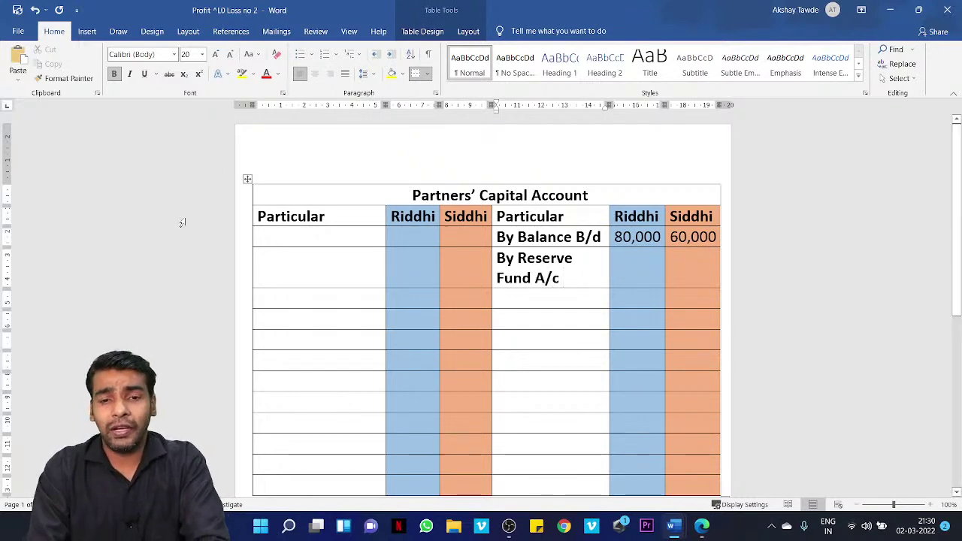
Step: Switch to the bookkeeping PDF in Edge and handwrite 2:1 beside the partner's loan entry and 16000 over 3 with an 8 below Creditors
key(alt+Tab)
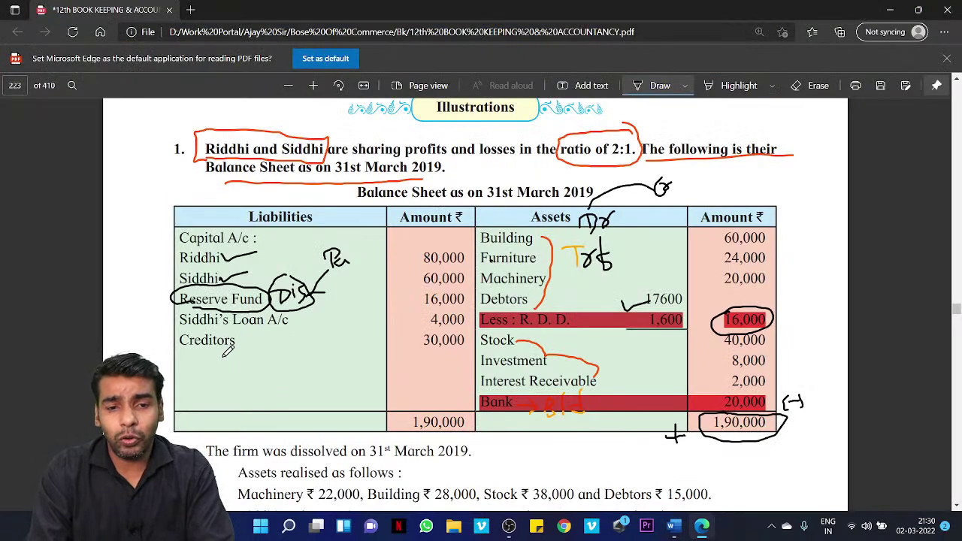
mouse_move(225, 358)
mouse_down()
mouse_move(224, 385)
mouse_move(239, 383)
mouse_move(235, 371)
mouse_move(248, 377)
mouse_move(255, 358)
mouse_move(262, 370)
mouse_move(271, 356)
mouse_move(286, 371)
mouse_move(287, 350)
mouse_up()
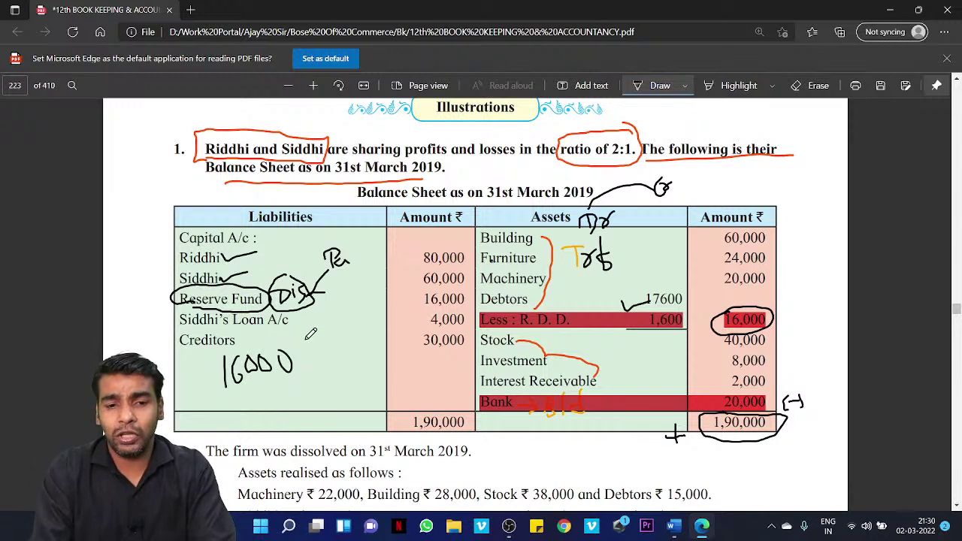
drag(308, 319, 328, 330)
click(321, 320)
click(321, 326)
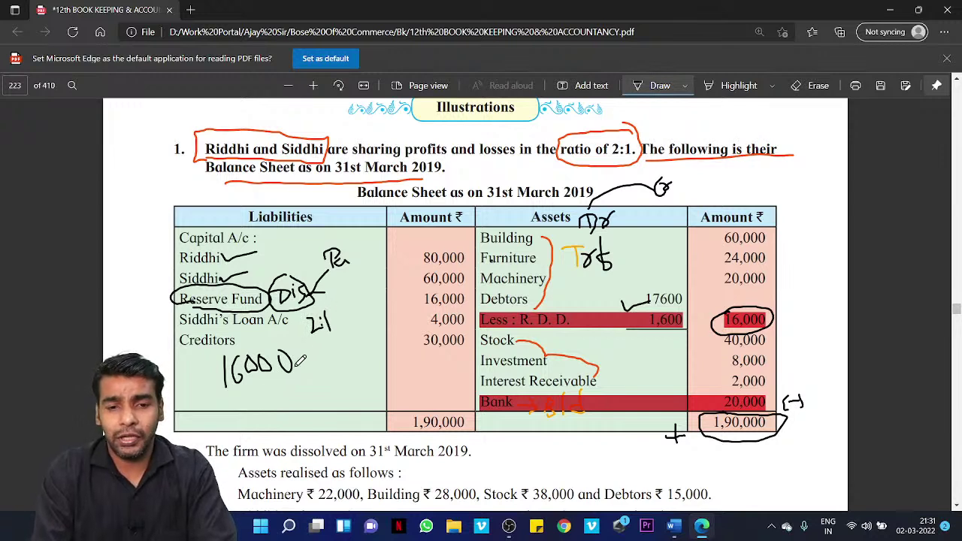
mouse_move(230, 400)
mouse_down()
mouse_move(282, 388)
mouse_move(257, 419)
mouse_up()
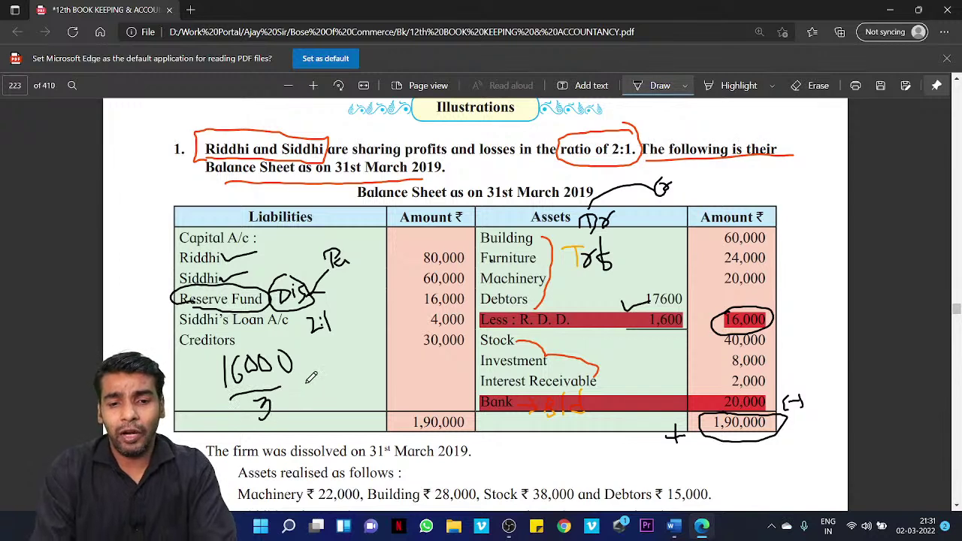
mouse_move(310, 370)
mouse_down()
mouse_move(304, 393)
mouse_move(308, 371)
mouse_up()
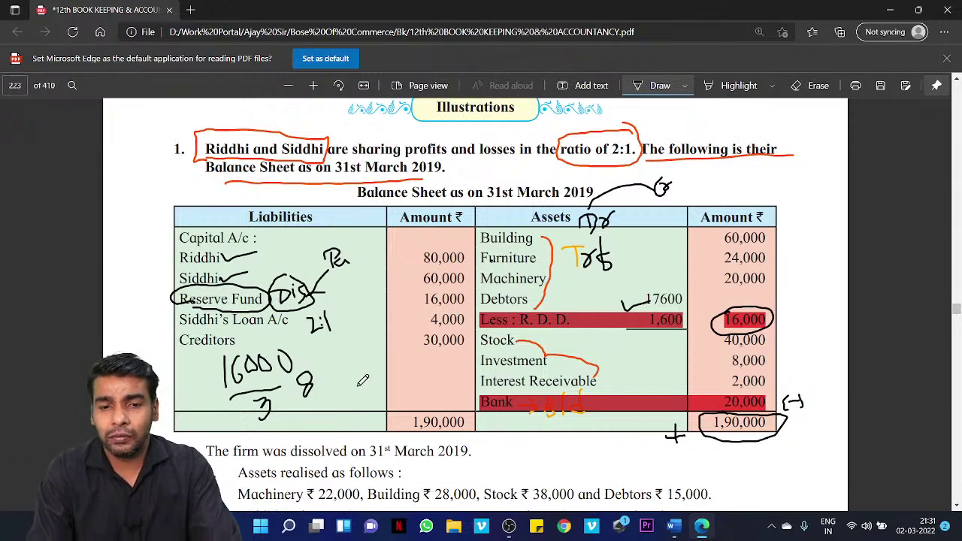
Step: Switch to the Partners' Capital Account in Word and enter reserve fund credits of 10667 for the first partner and 5,333 for the second
key(alt+Tab)
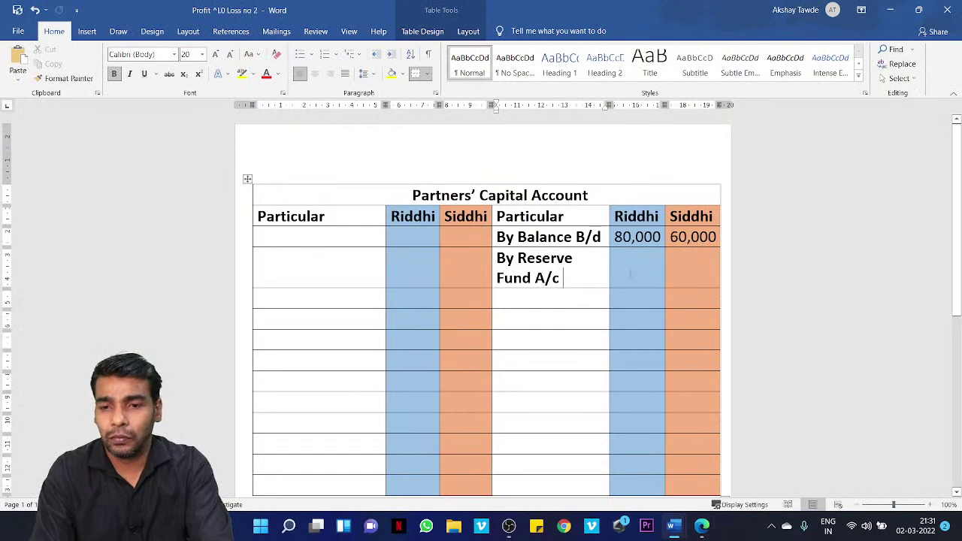
click(630, 275)
text(10)
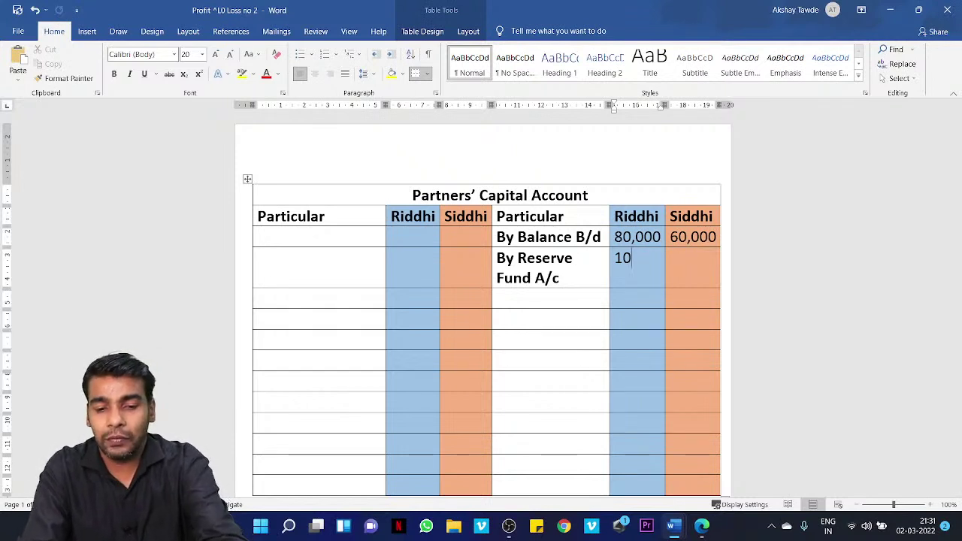
text(667)
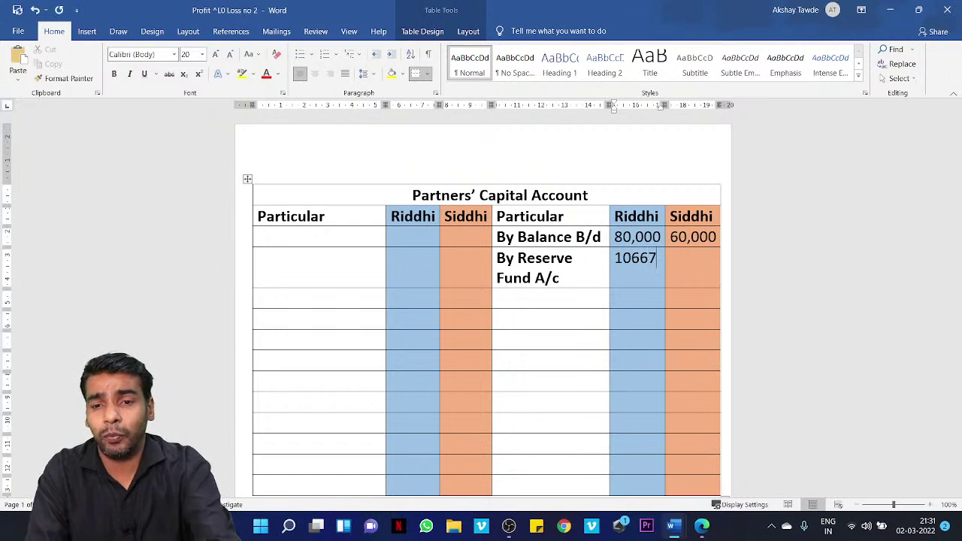
key(Tab)
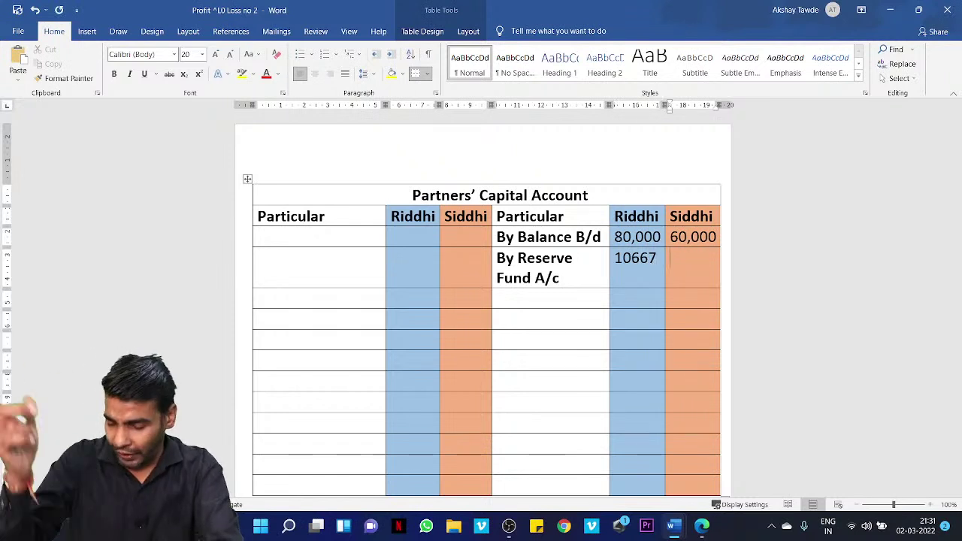
text(5)
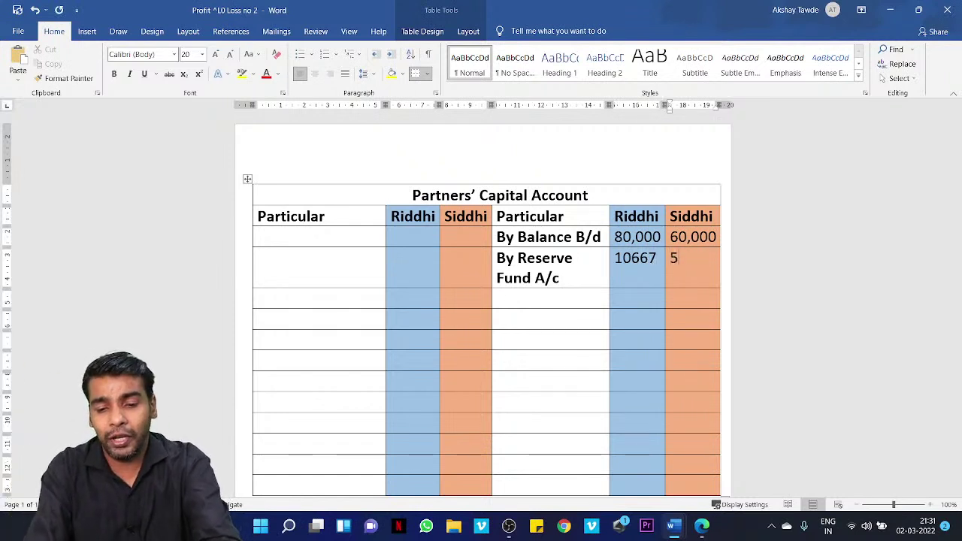
text(,333)
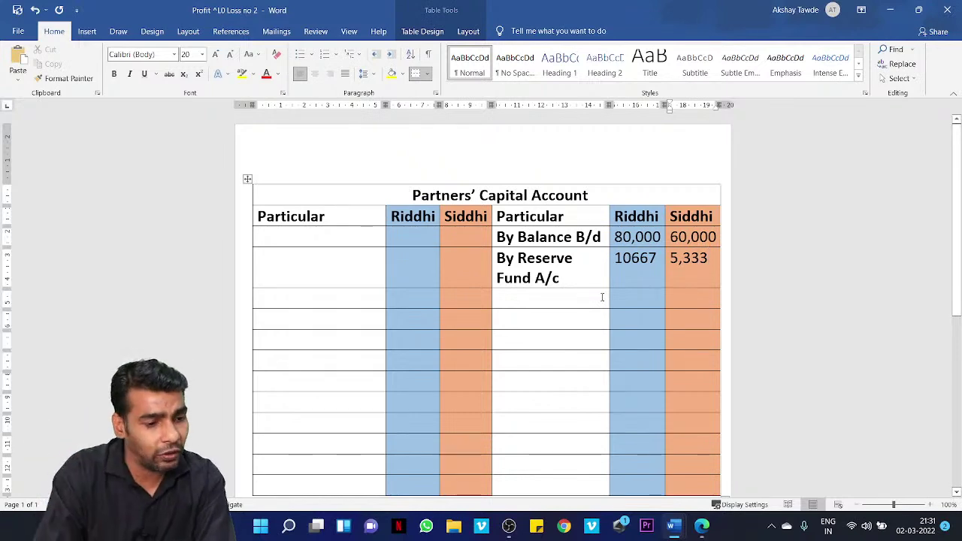
Step: Back in the PDF, erase the handwritten reserve fund calculation and draw an arrow from the partner's loan entry up to the second partner's capital entry
key(alt+Tab)
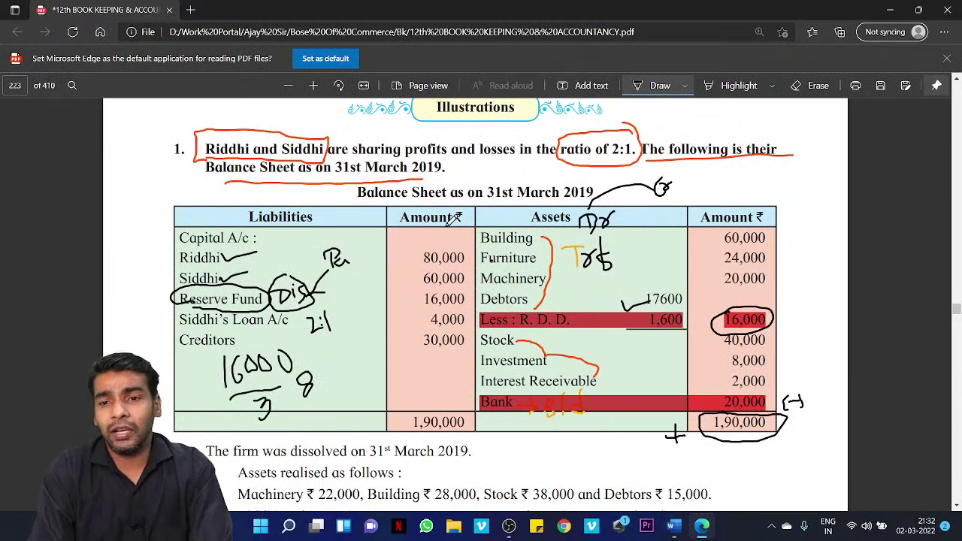
click(796, 85)
mouse_move(301, 371)
mouse_down()
mouse_move(279, 382)
mouse_move(263, 365)
mouse_move(256, 406)
mouse_move(259, 344)
mouse_move(311, 318)
mouse_move(320, 331)
mouse_up()
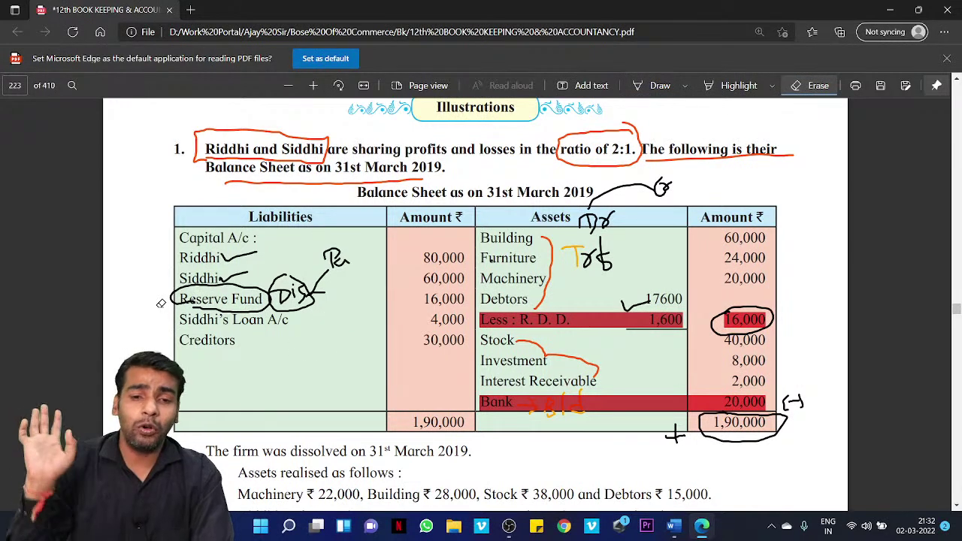
click(659, 85)
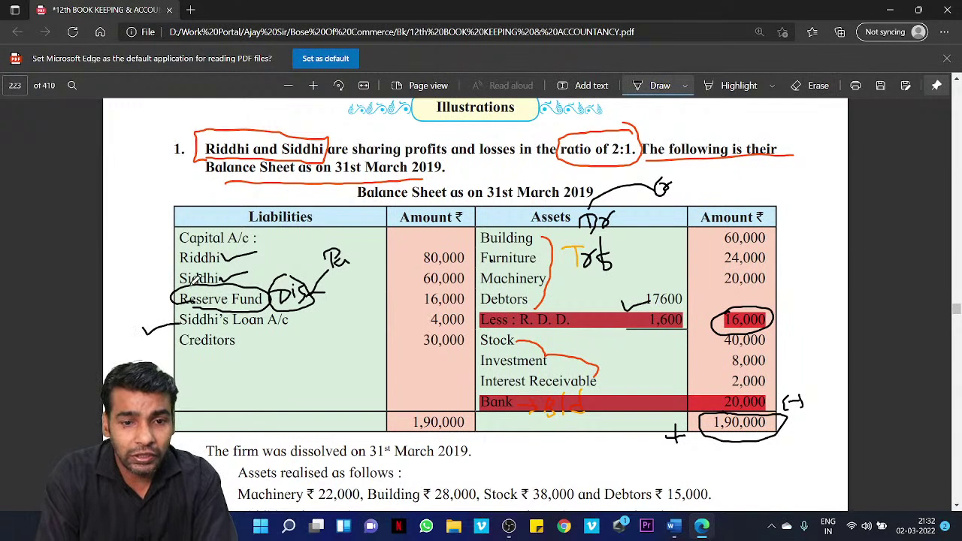
mouse_move(132, 300)
mouse_down()
mouse_move(141, 282)
mouse_move(171, 272)
mouse_move(165, 264)
mouse_move(166, 276)
mouse_up()
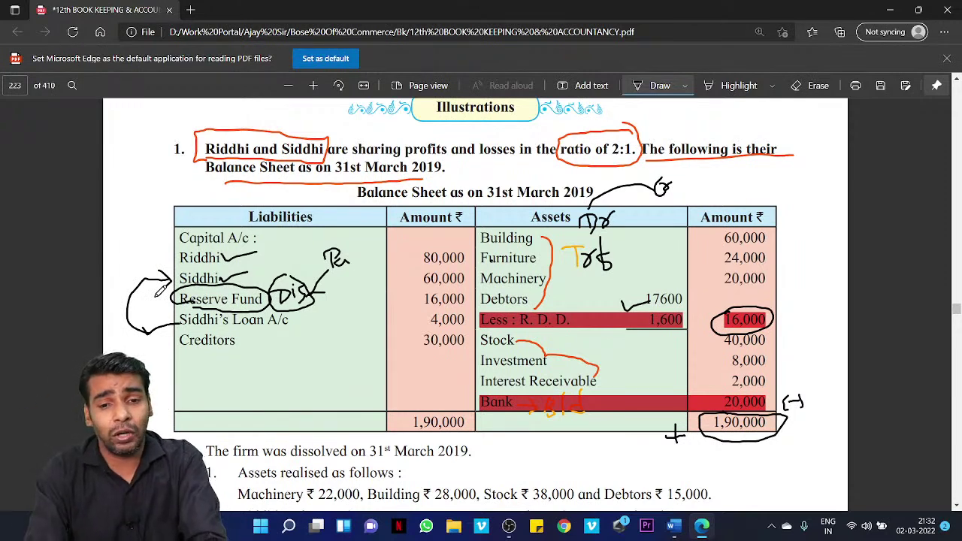
Step: Switch to the Cash document in Word and enter "By Balance B/d" as the first credit-side particular of the partner's loan account
key(alt+Tab)
key(alt+Tab)
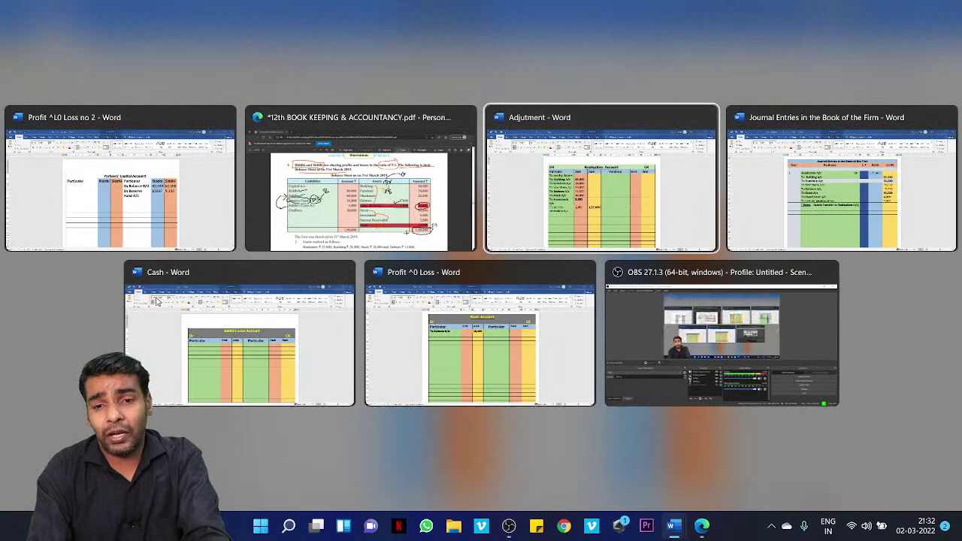
key(alt+Tab)
key(alt+Tab)
key(alt+Tab)
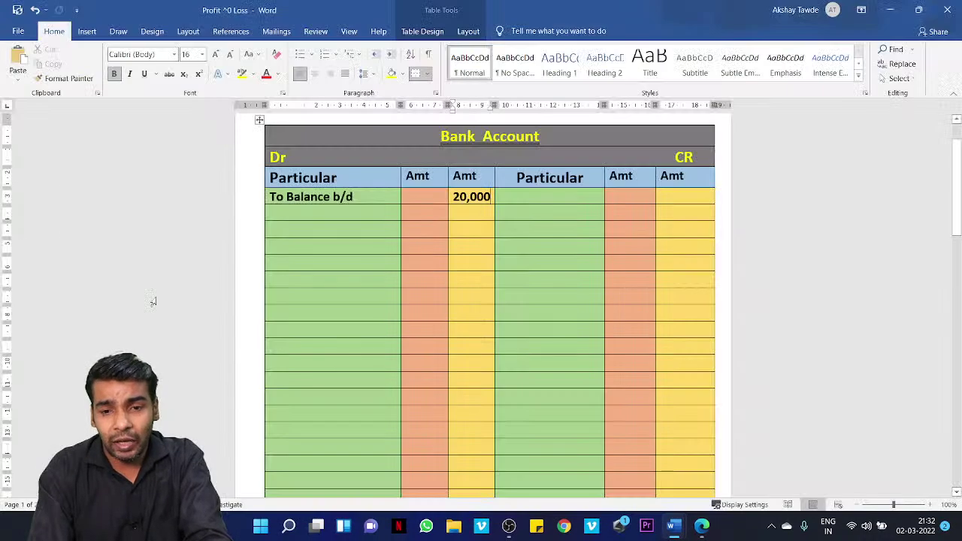
key(alt+Tab)
key(alt+Tab)
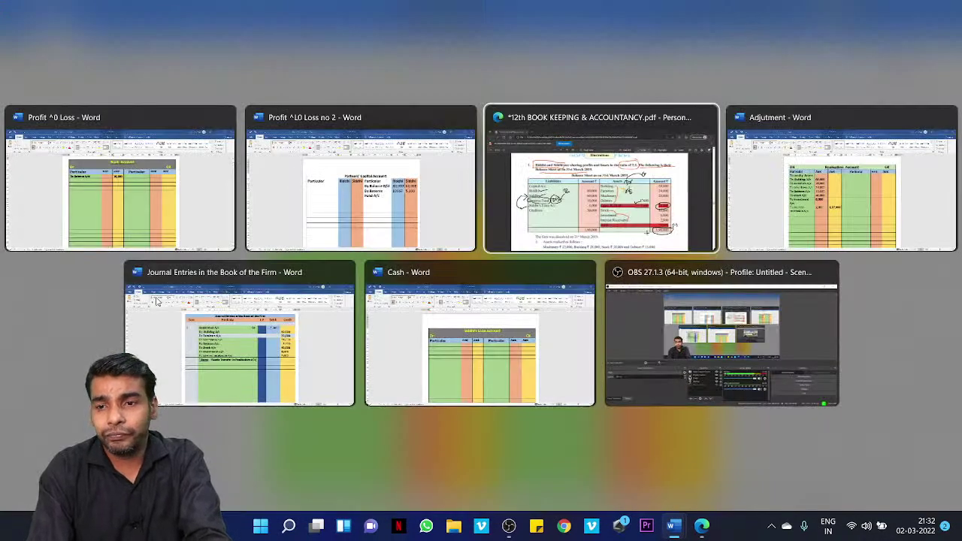
mouse_move(157, 301)
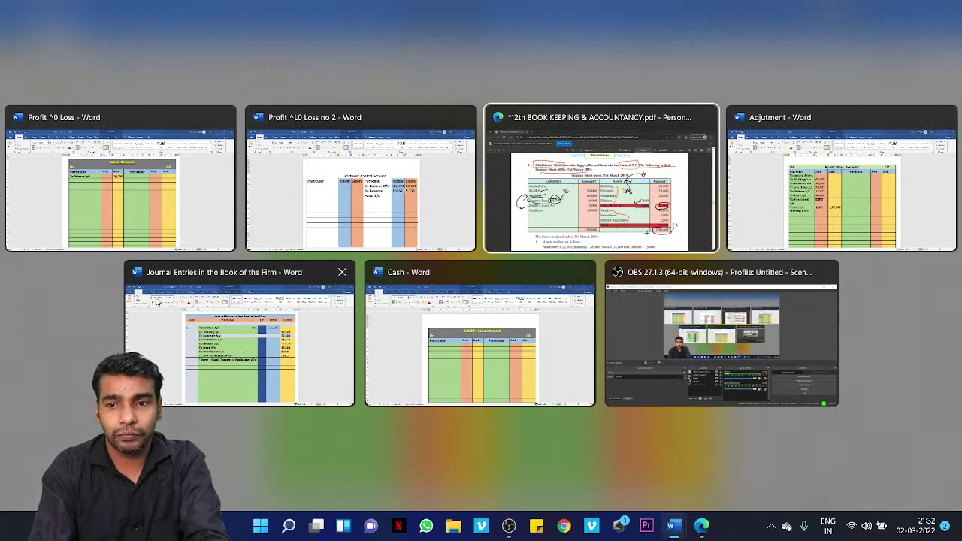
key(alt+Tab)
key(Down)
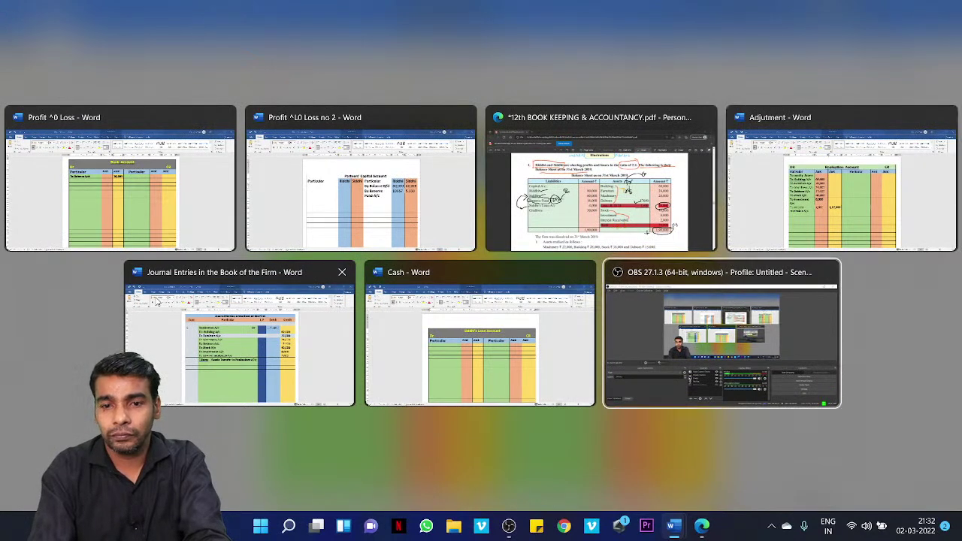
key(Left)
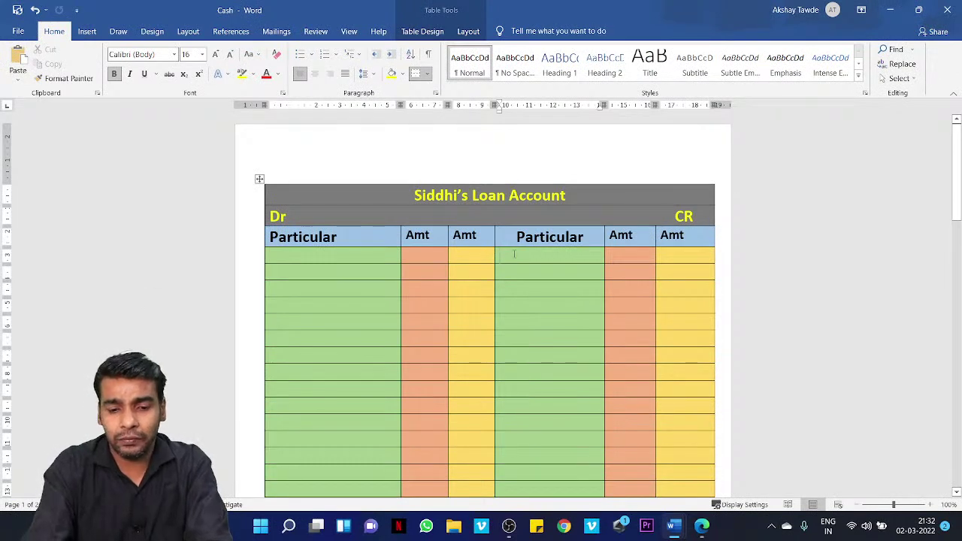
text(By Ba)
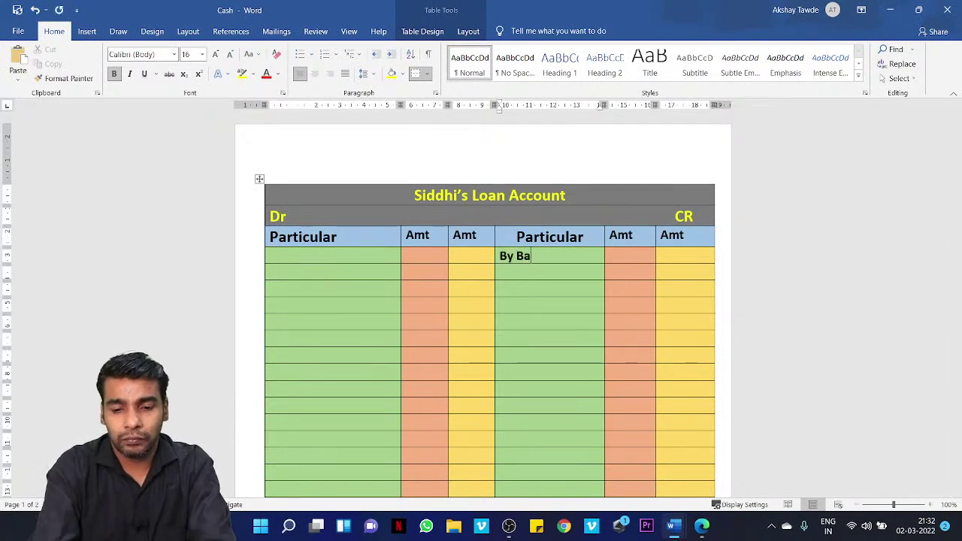
text(lance B)
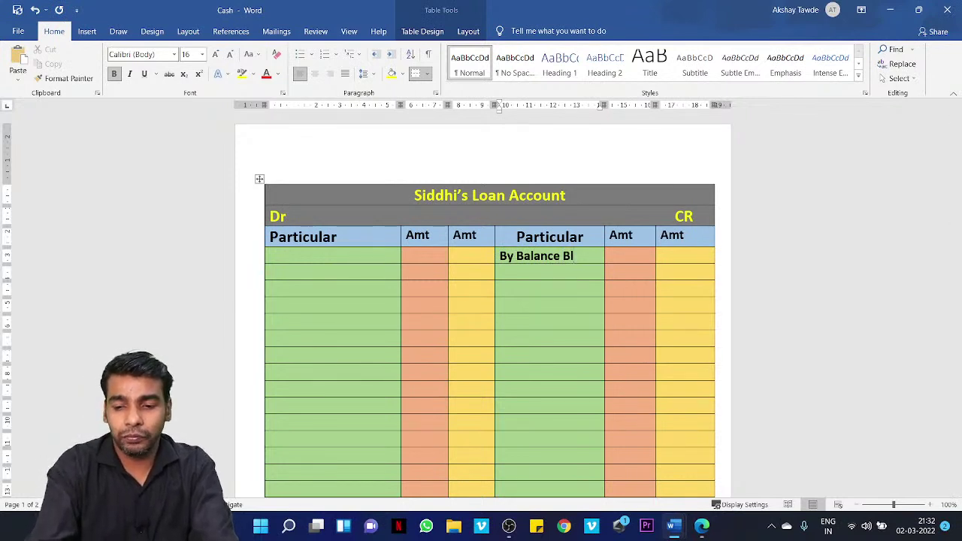
text(/d)
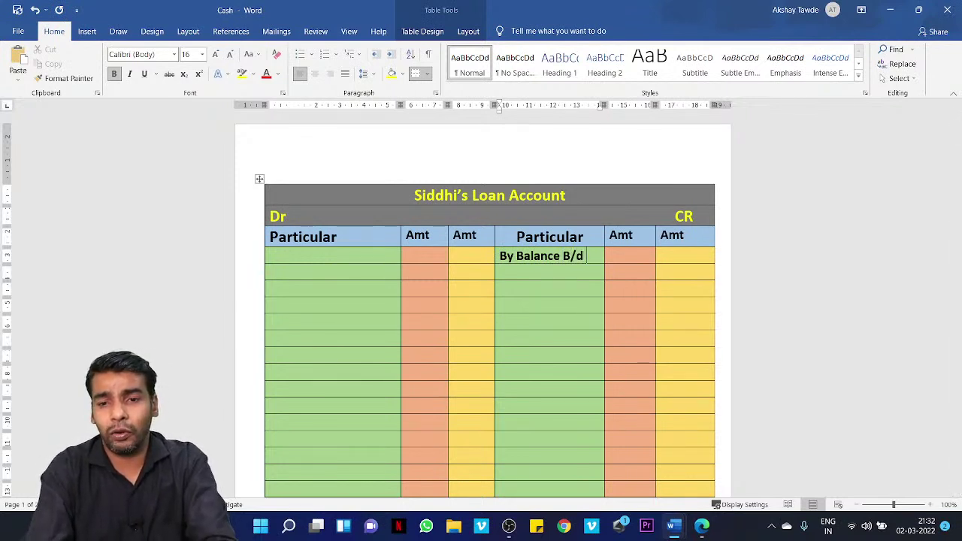
Step: Enter 4,000 as the credit amount for By Balance B/d in the partner's loan account
key(alt+Tab)
key(alt+Tab)
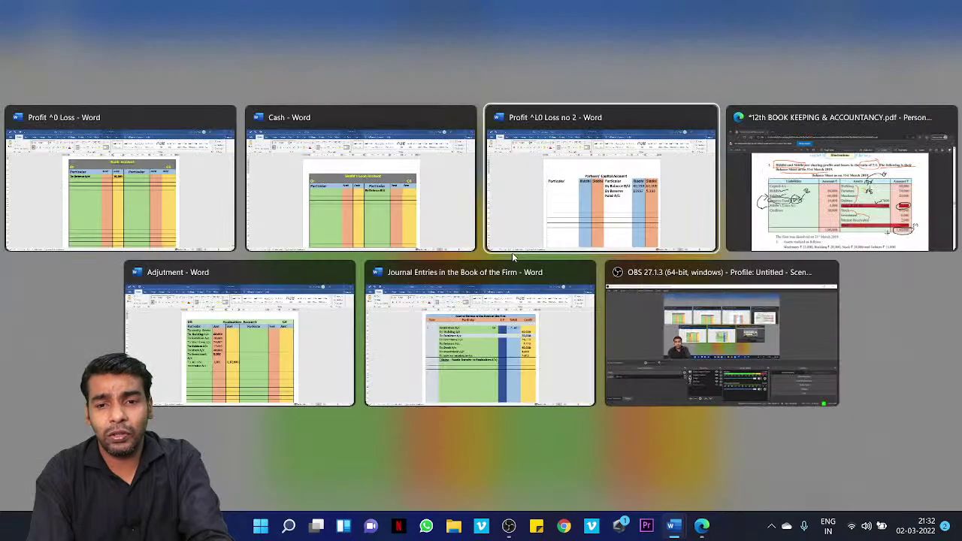
key(alt+Tab)
key(alt+Tab)
key(alt+Tab)
key(alt+Tab)
key(alt+Tab)
key(alt+Tab)
key(alt+Tab)
key(alt+Tab)
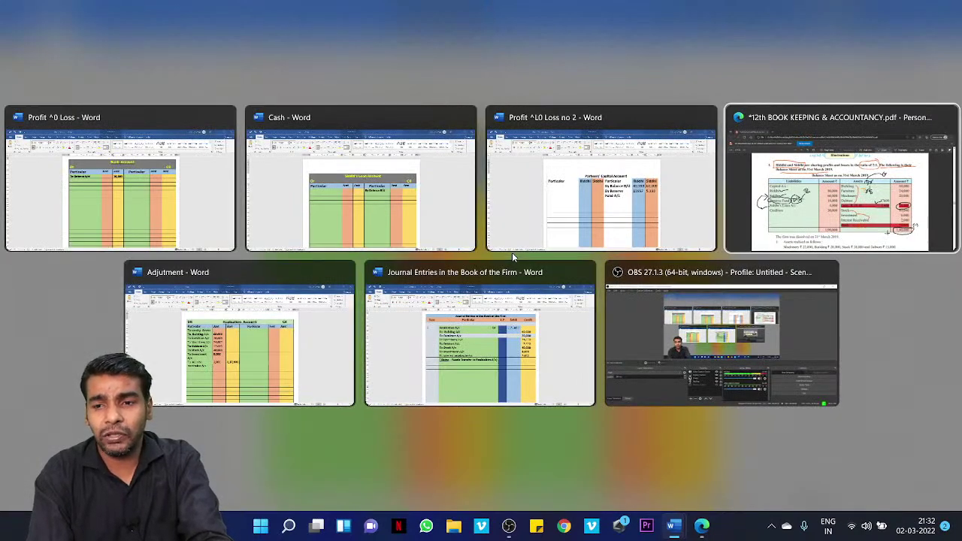
key(alt+Tab)
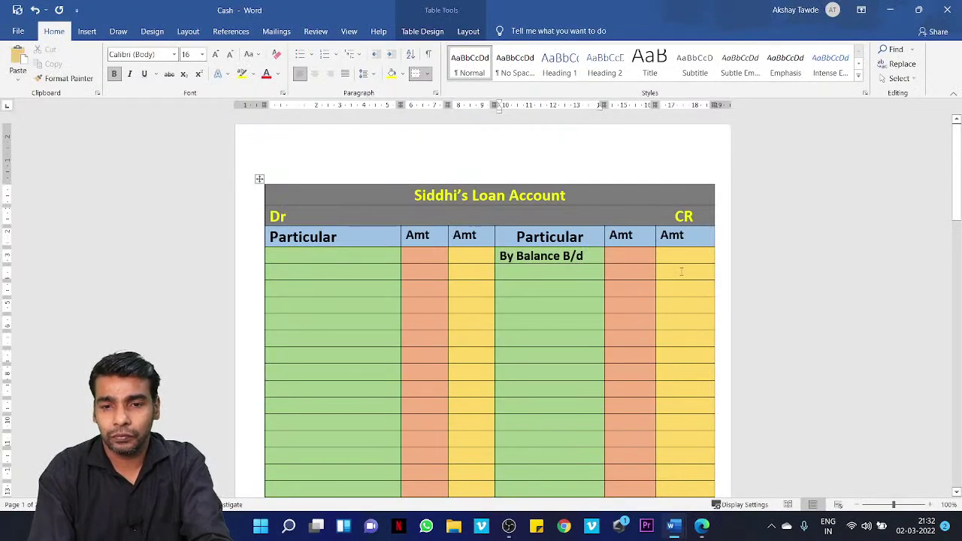
click(678, 258)
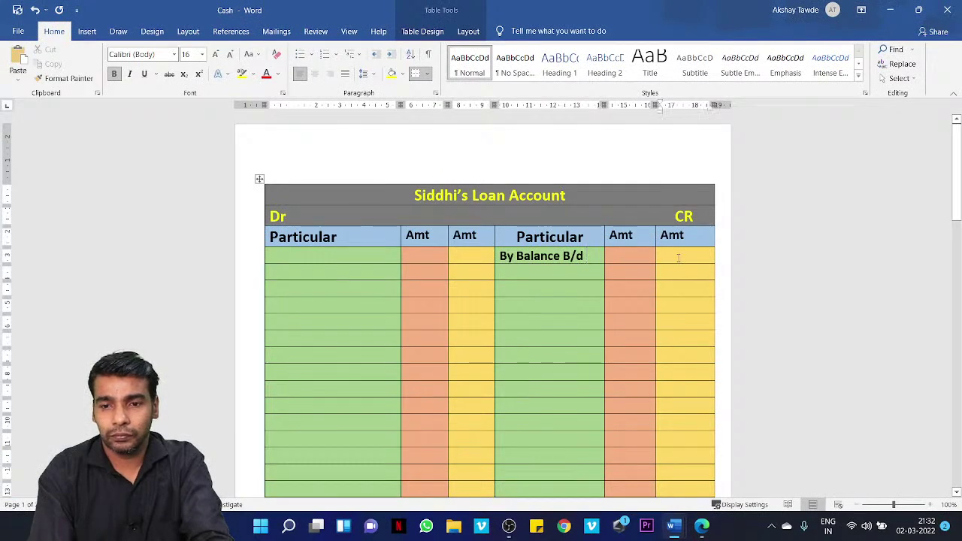
text(4,000)
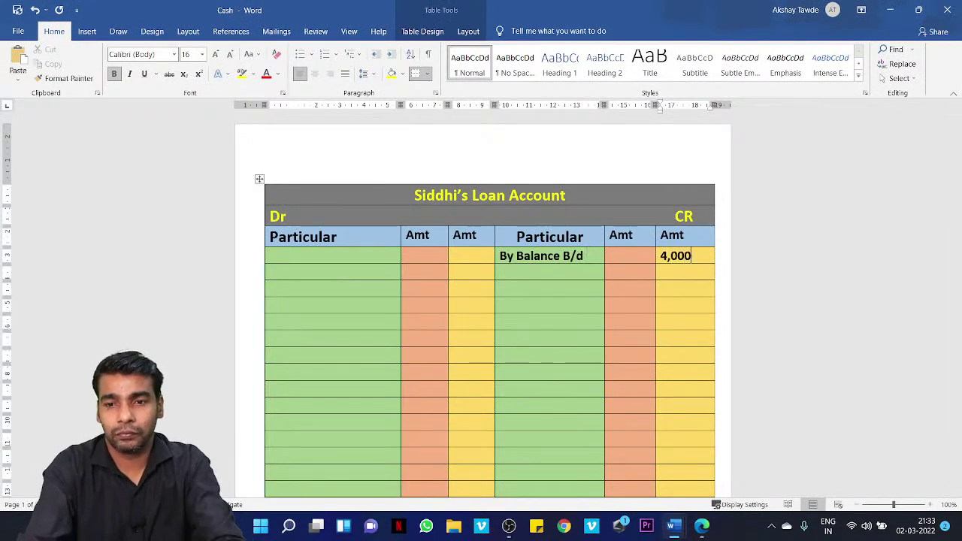
Step: Switch to the bookkeeping PDF, circle Creditors in the liabilities and handwrite "Tr" beside it
key(alt+Tab)
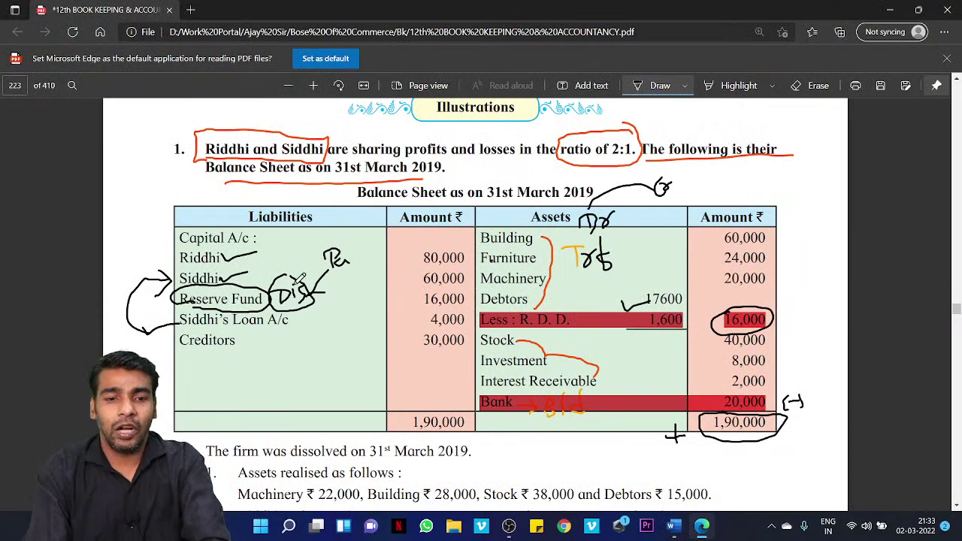
mouse_move(218, 335)
mouse_down()
mouse_move(182, 338)
mouse_move(271, 336)
mouse_move(270, 359)
mouse_move(290, 338)
mouse_up()
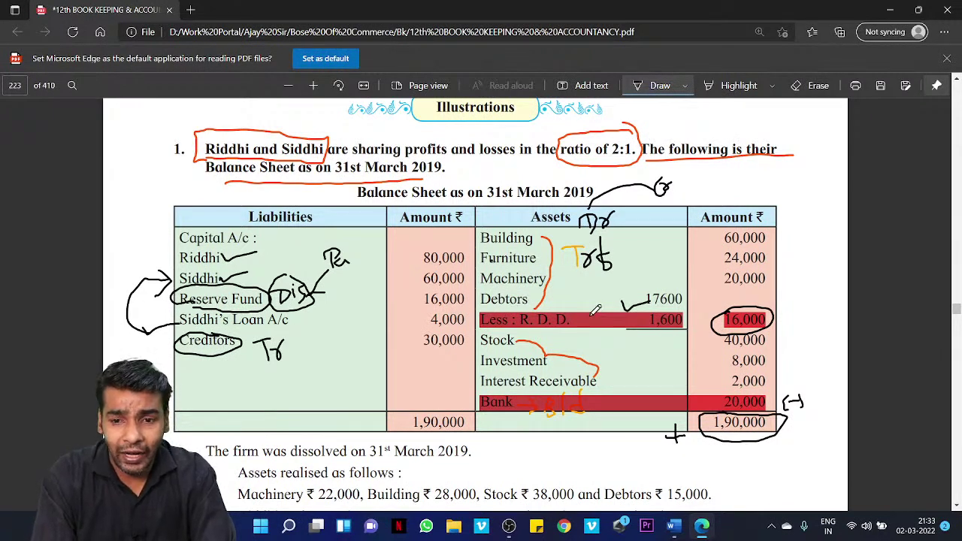
Step: Set the drawing ink to white and handwrite "Trf" beside the Less: R. D. D. entry in the assets
click(684, 86)
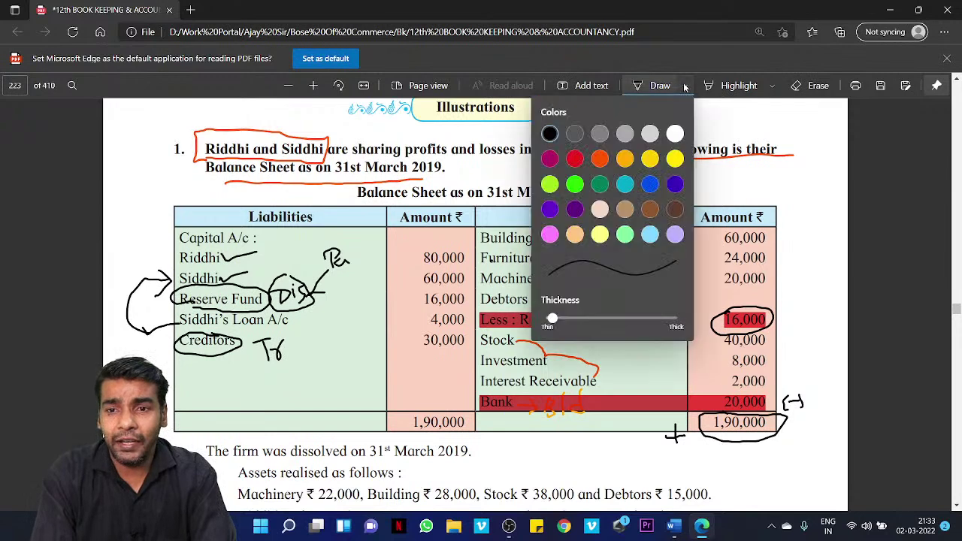
click(675, 134)
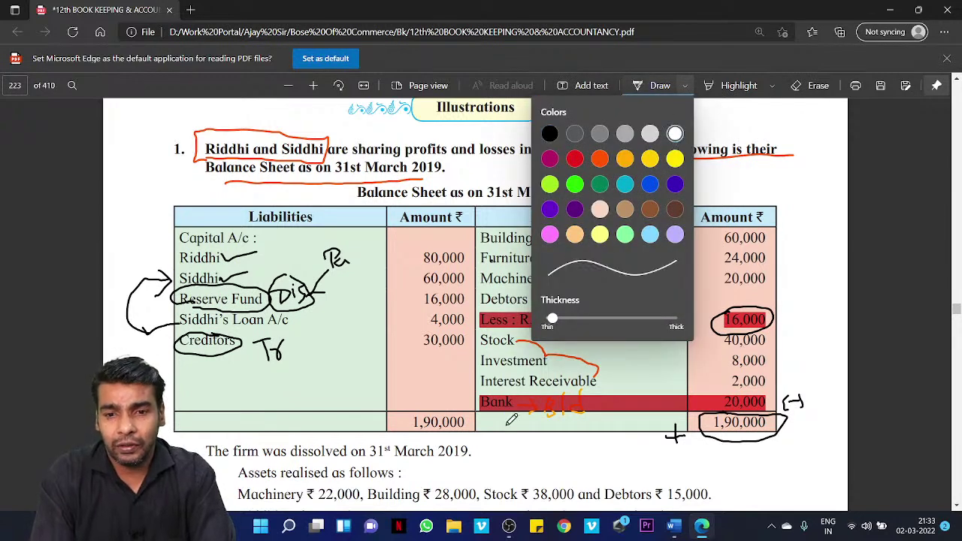
click(587, 376)
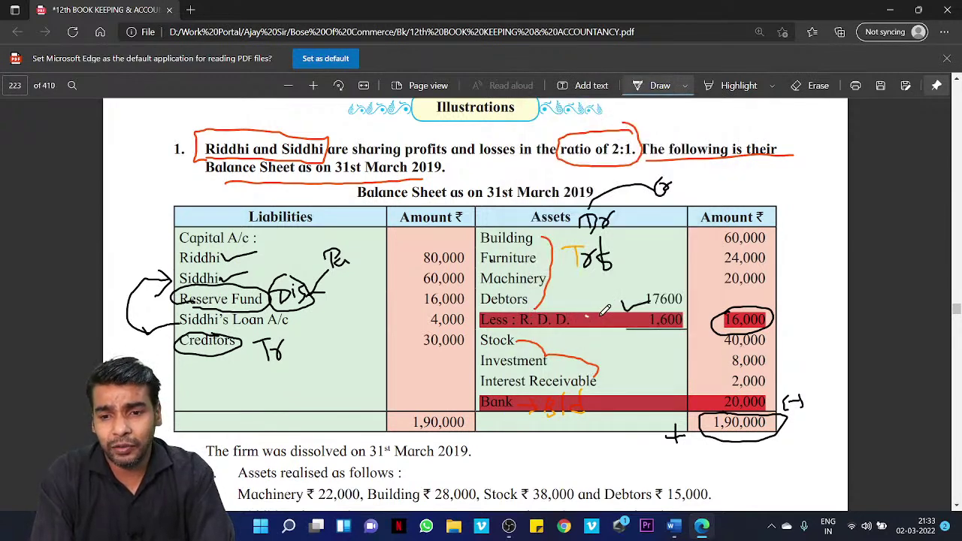
mouse_move(586, 317)
mouse_down()
mouse_move(608, 318)
mouse_move(607, 327)
mouse_move(618, 308)
mouse_move(618, 341)
mouse_move(630, 318)
mouse_up()
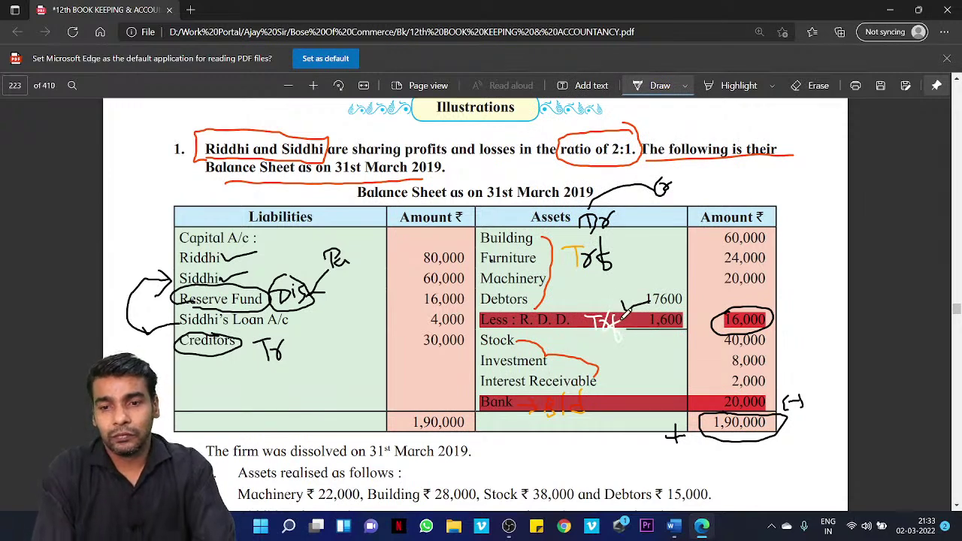
Step: Switch to the Journal Entries in the Book of the Firm document in Word and number the second entry 2 in the Date column
key(alt+Tab)
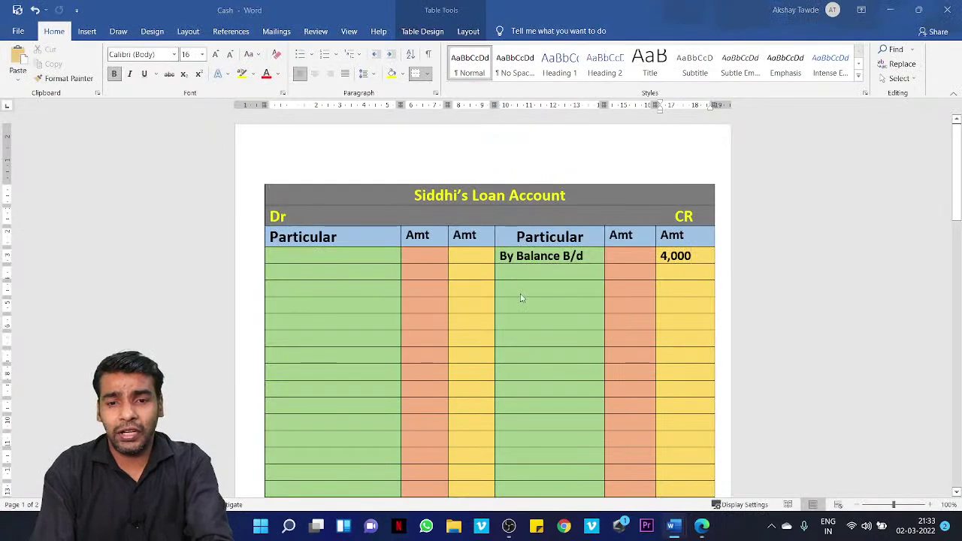
key(alt+Tab)
key(alt+Tab)
key(alt+Tab)
key(alt+Tab)
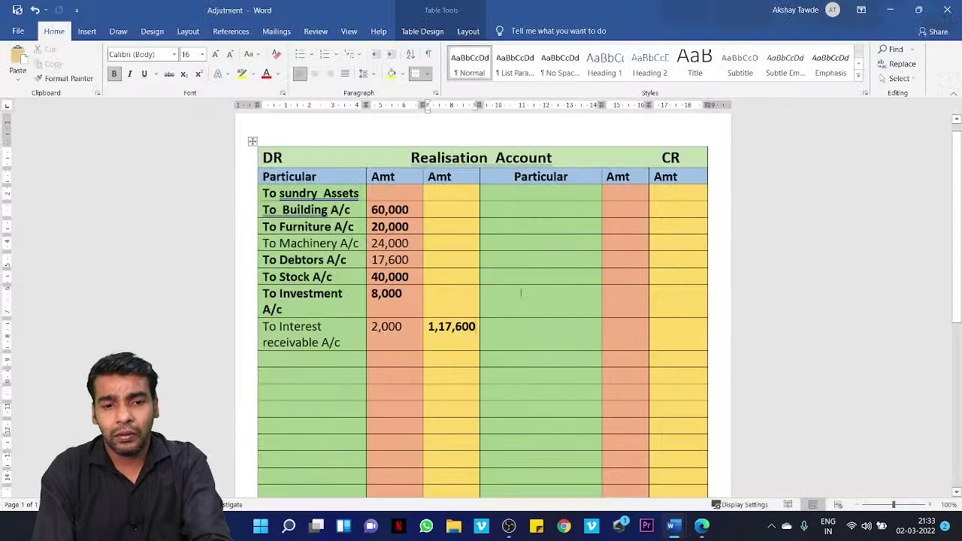
key(alt+Tab)
key(alt+Tab)
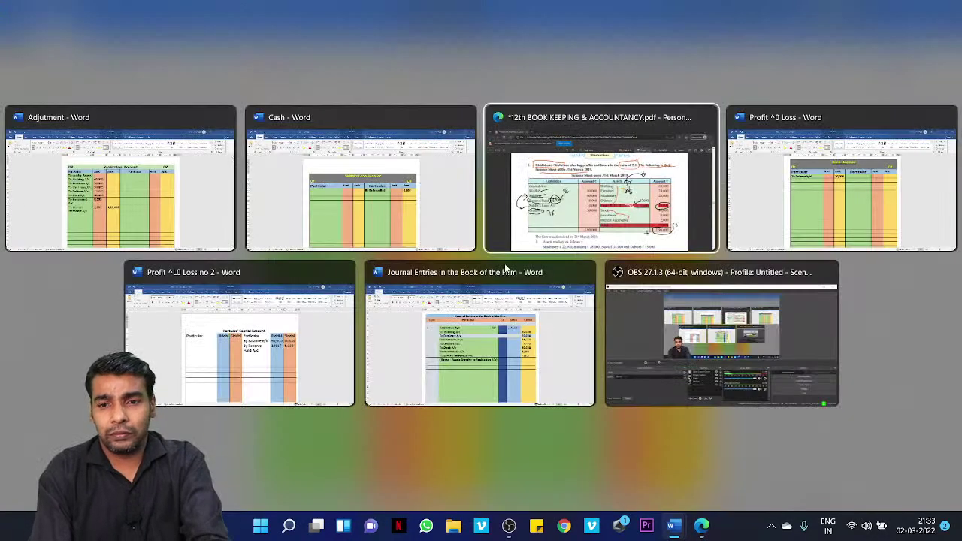
key(alt+Tab)
key(alt+Tab)
key(alt+Tab)
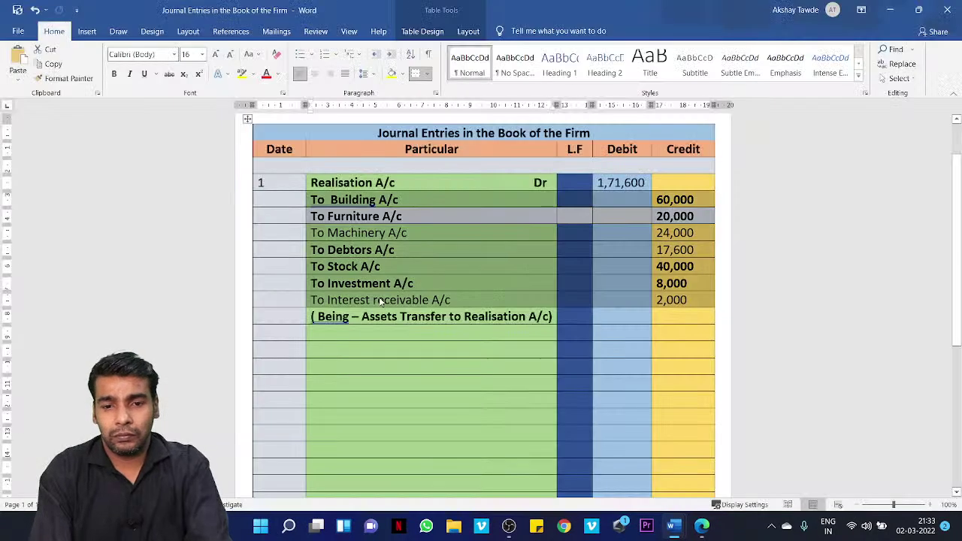
click(350, 344)
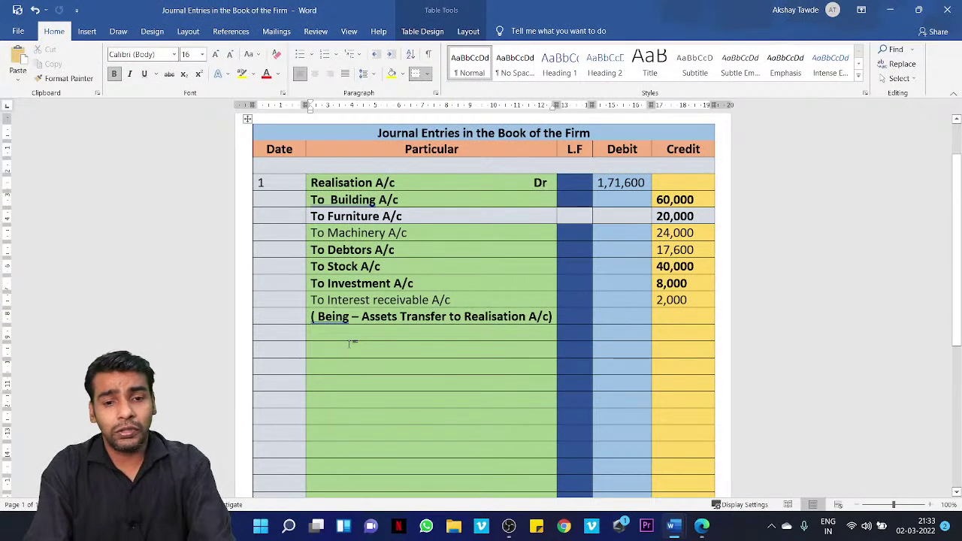
key(Left)
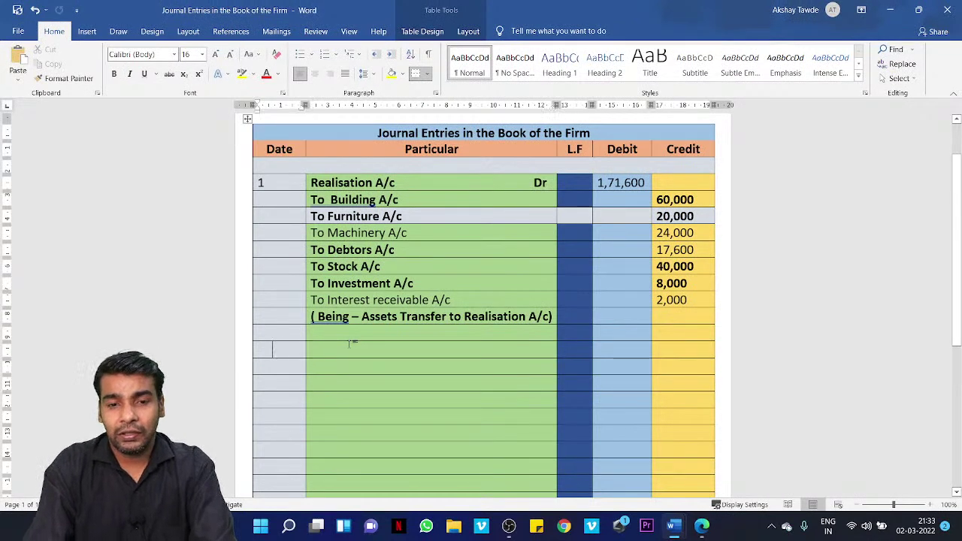
text(2)
key(Tab)
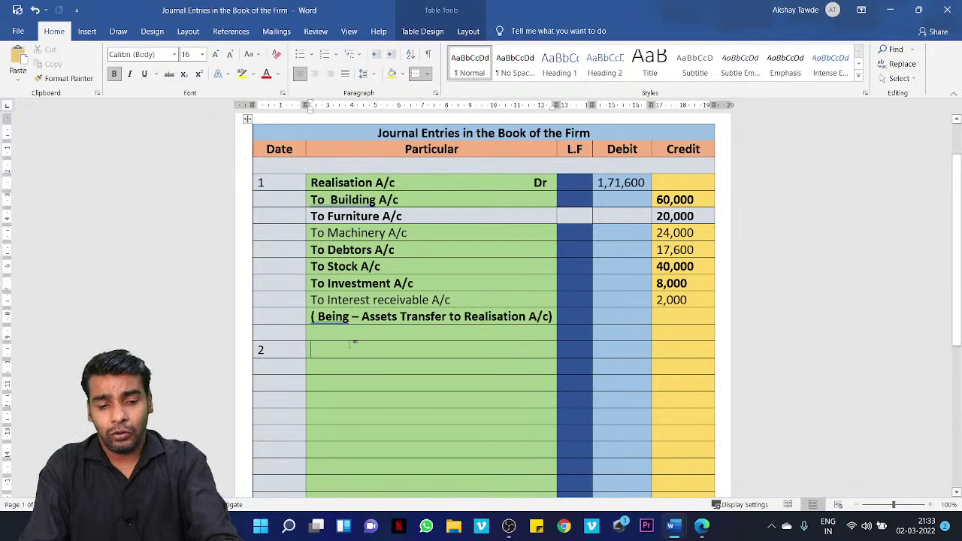
Step: Switch to the bookkeeping PDF to examine the balance sheet liabilities, and return to the Journal Entries document in Word
key(alt+Tab)
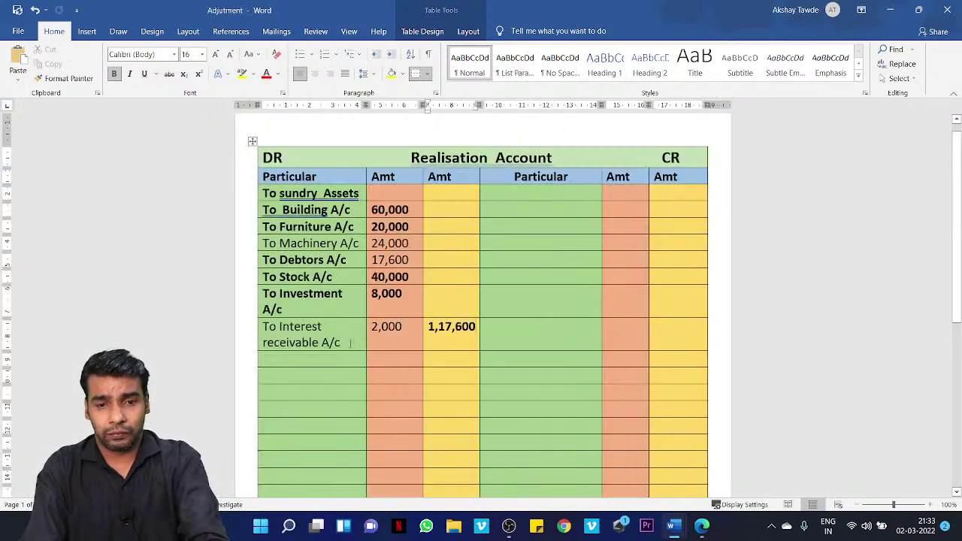
key(alt+Tab)
key(Tab)
key(alt+Tab)
key(Tab)
key(Tab)
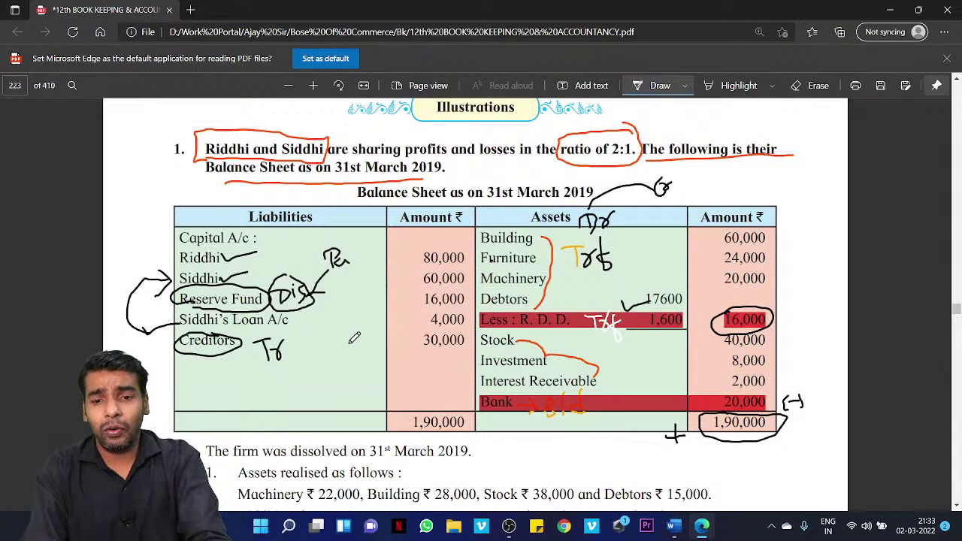
key(alt+Tab)
key(Tab)
key(Tab)
key(Tab)
key(Tab)
key(Tab)
key(Tab)
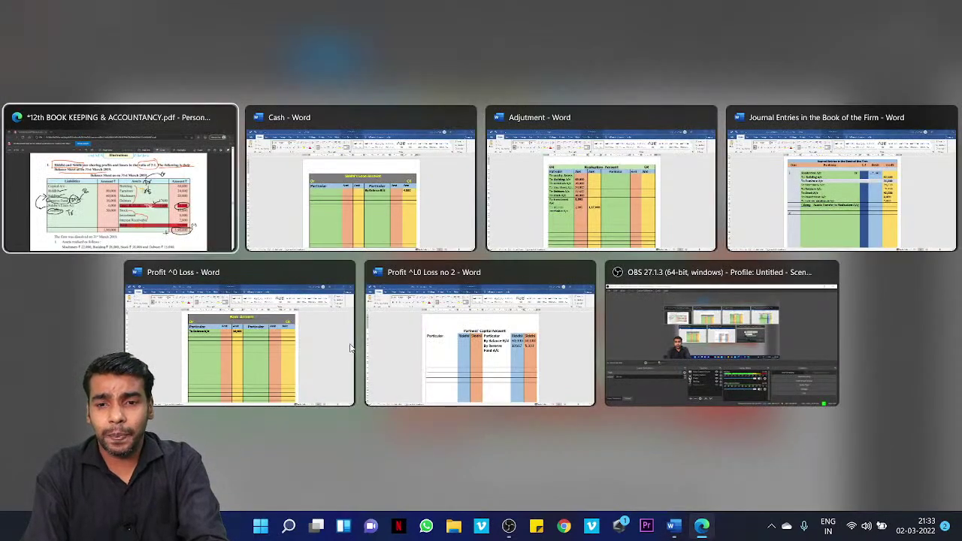
key(Tab)
key(Tab)
key(alt+Tab)
key(Tab)
key(Tab)
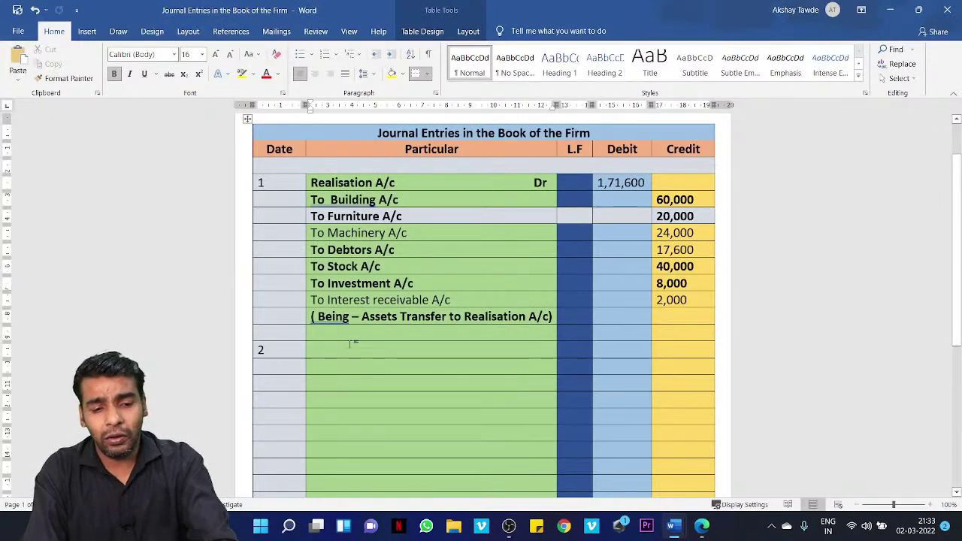
Step: Enter "Creditors A/c Dr" as the debit particular of journal entry 2
click(350, 343)
text(Cred)
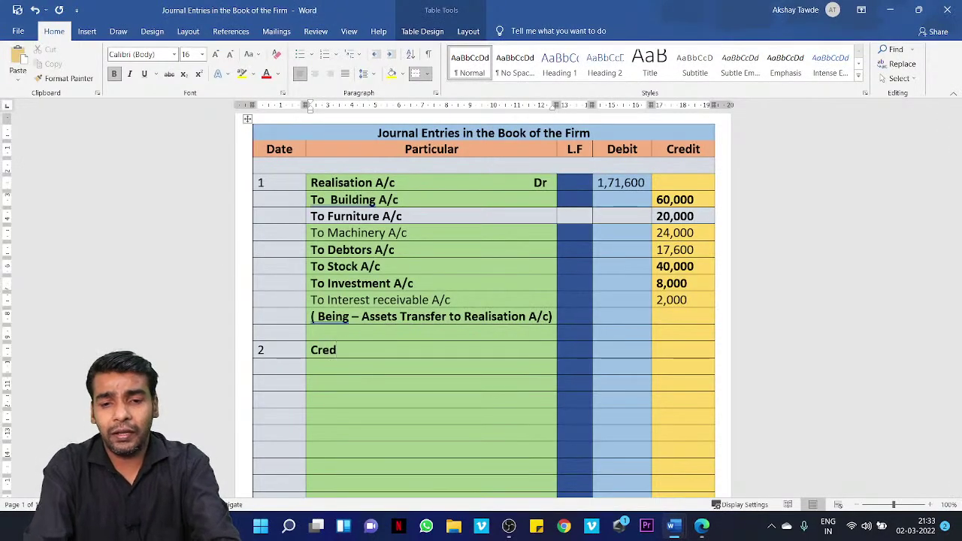
text(ito)
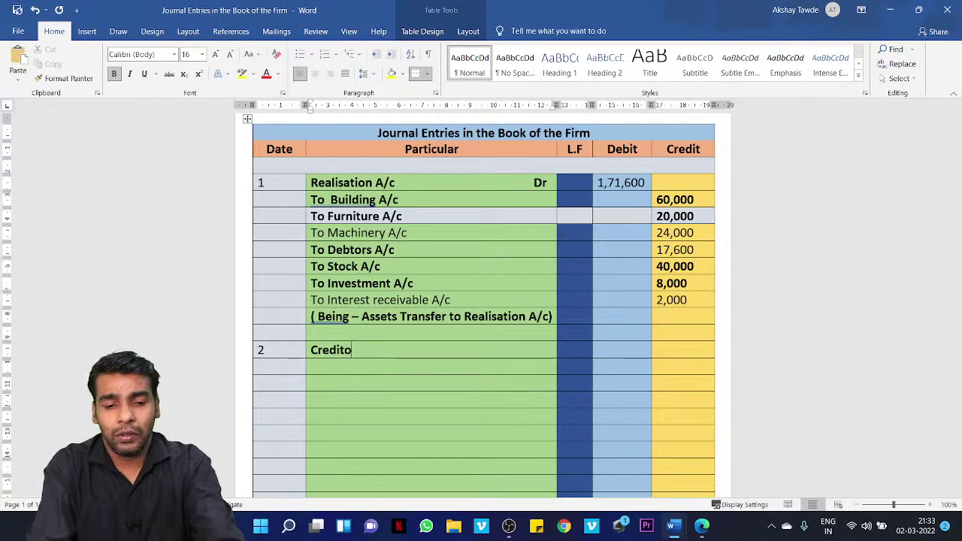
text(rs)
text(A/c )
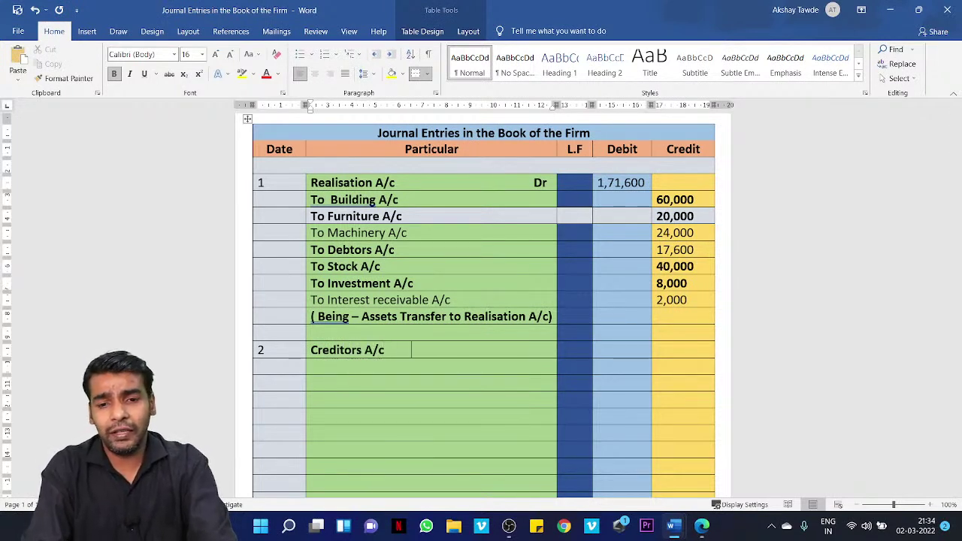
text(Dr)
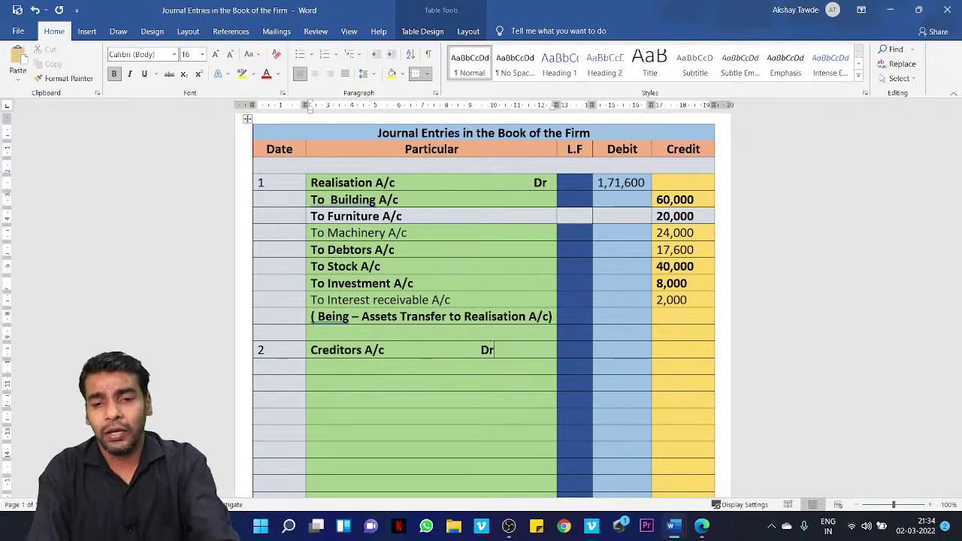
Step: Enter "To Realisation A/c" on the row below as the credit particular of entry 2, using the spelling suggestion to correct "Realisation"
click(311, 366)
text(To)
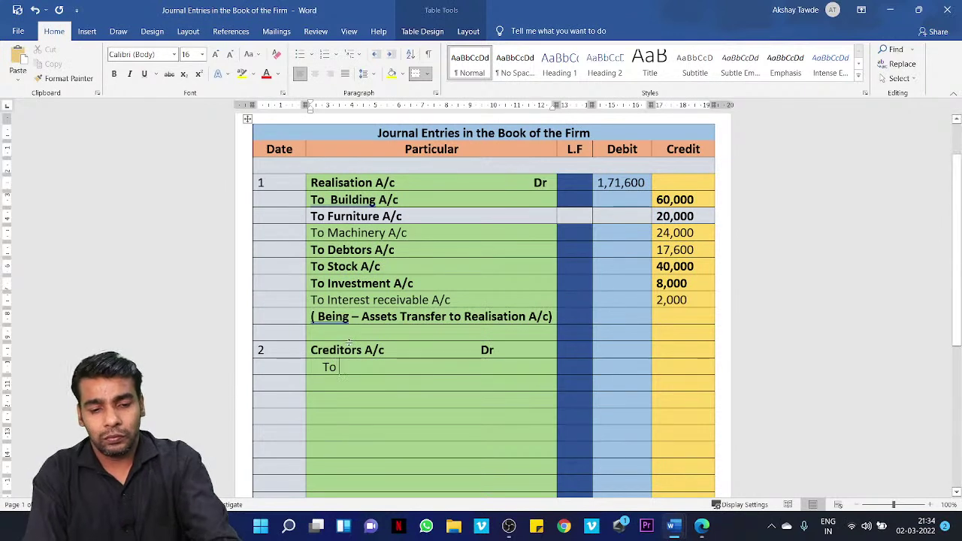
text( Realsia)
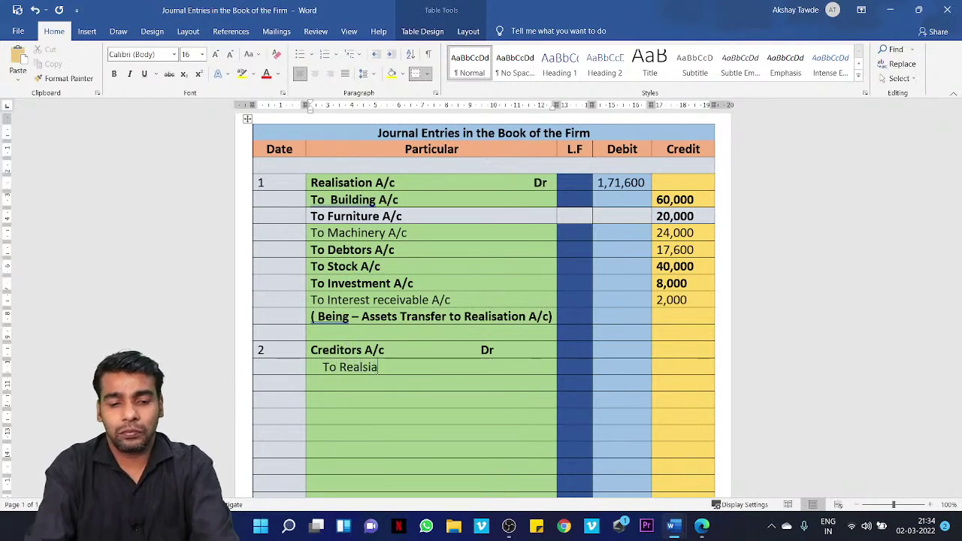
text(to)
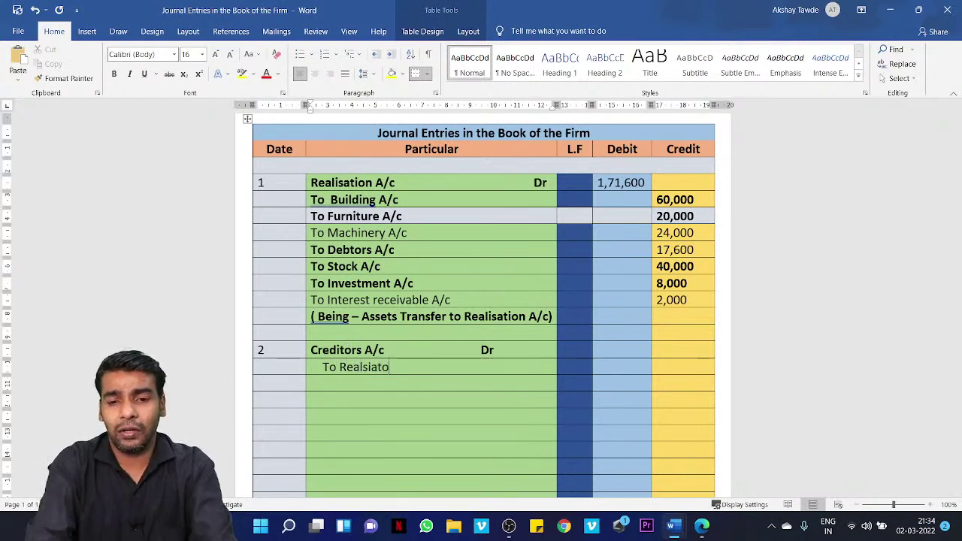
key(BackSpace)
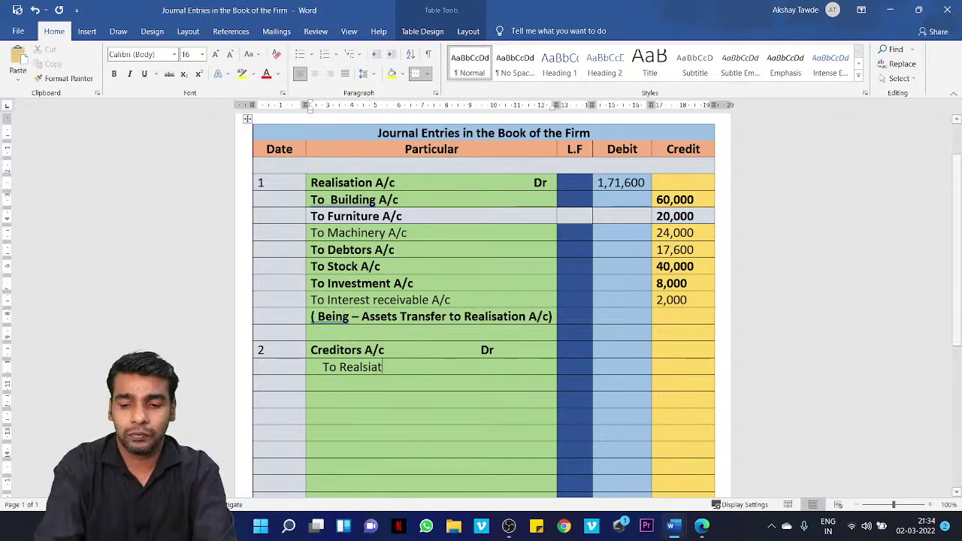
text(ion)
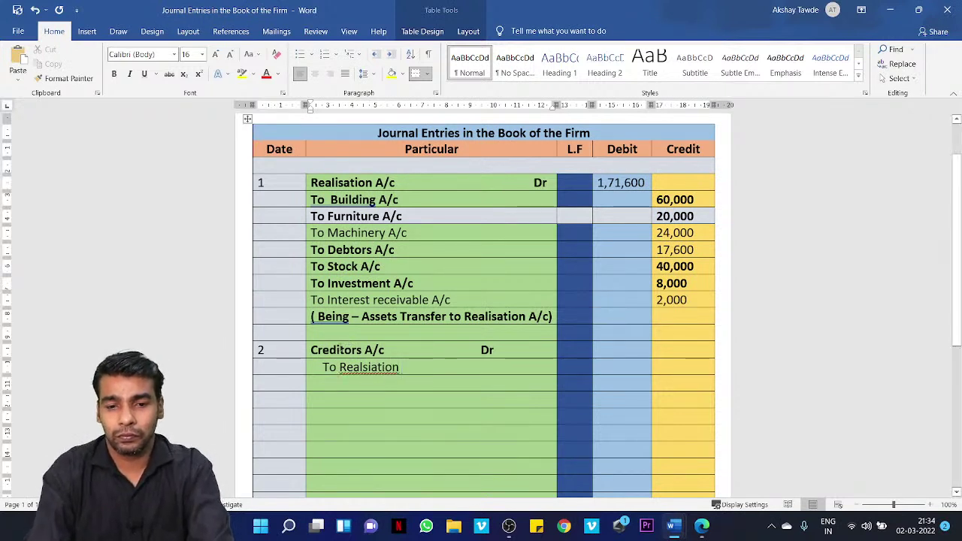
right_click(362, 367)
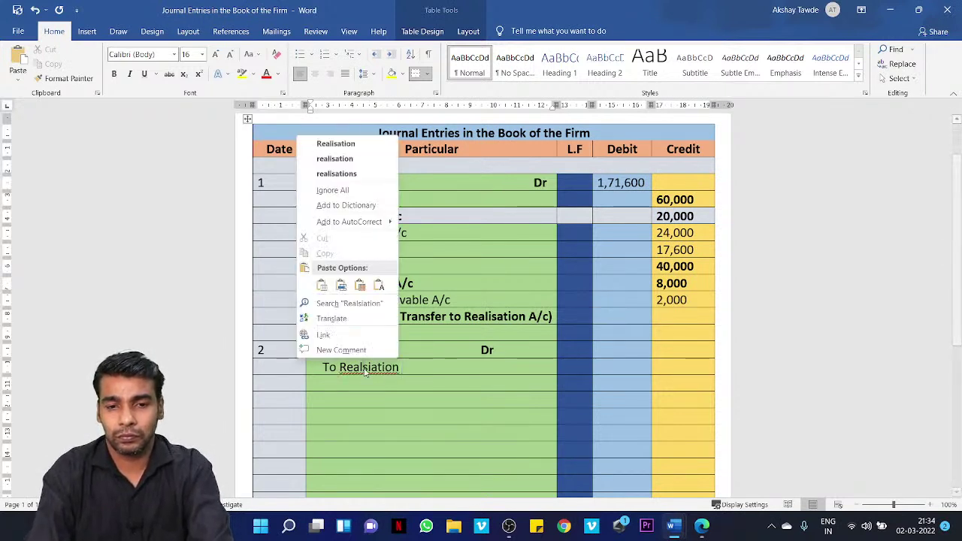
click(342, 143)
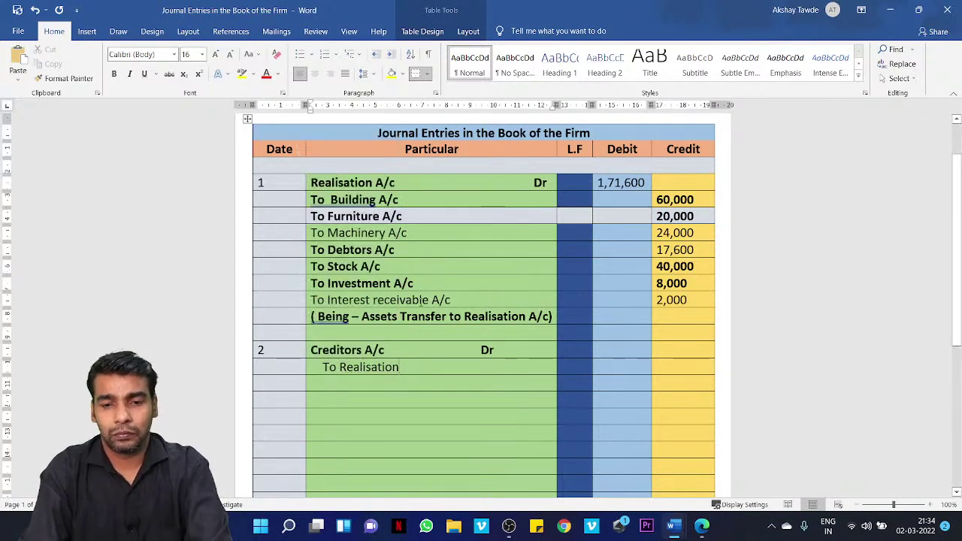
text(A/c)
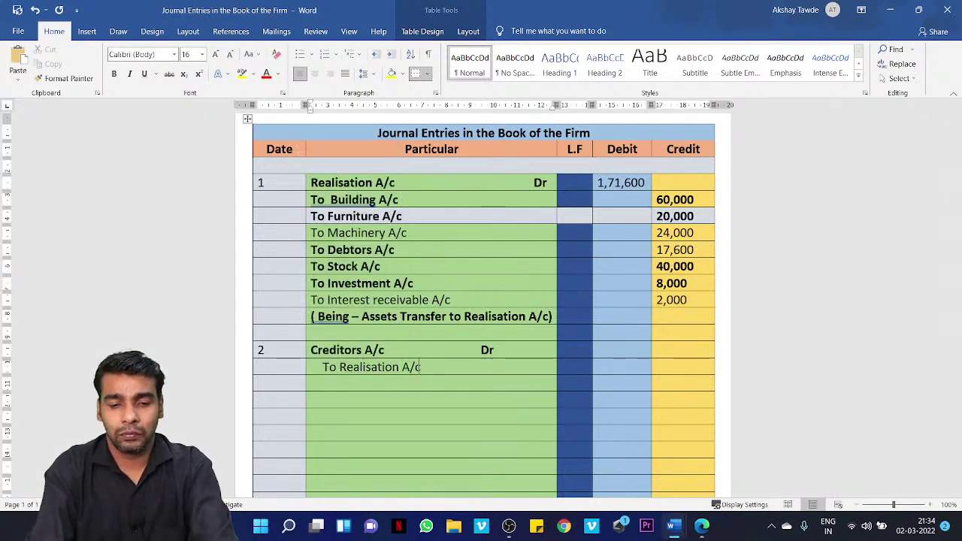
Step: Check the Creditors amount in the PDF balance sheet and enter 30,000 as the debit for Creditors A/c in the Word journal
key(alt+Tab)
key(alt+Tab)
key(Tab)
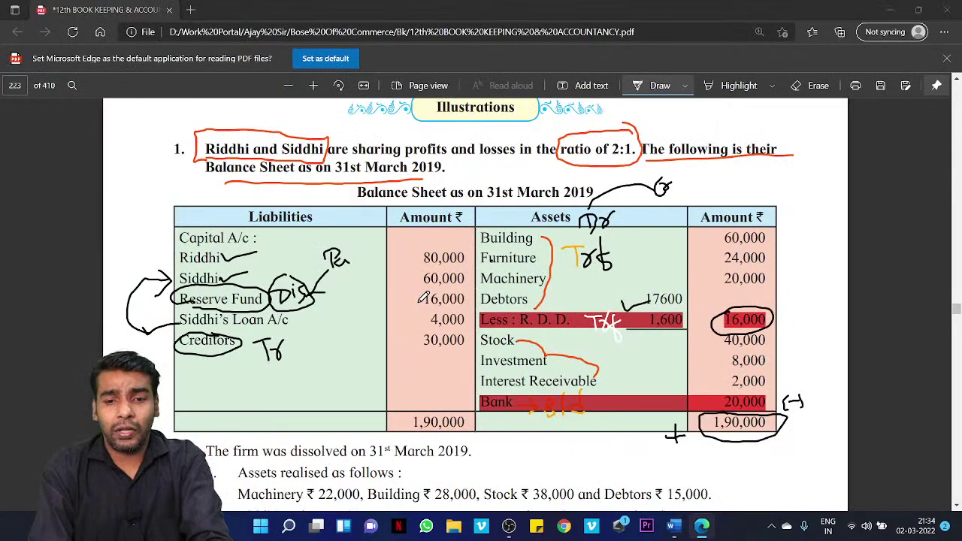
key(alt+Tab)
key(alt+Tab)
key(Tab)
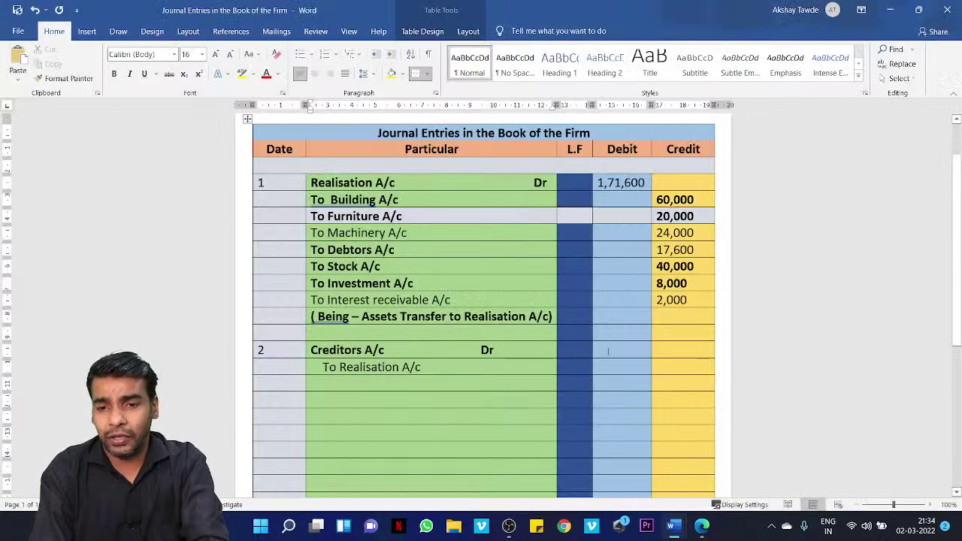
click(614, 351)
text(3)
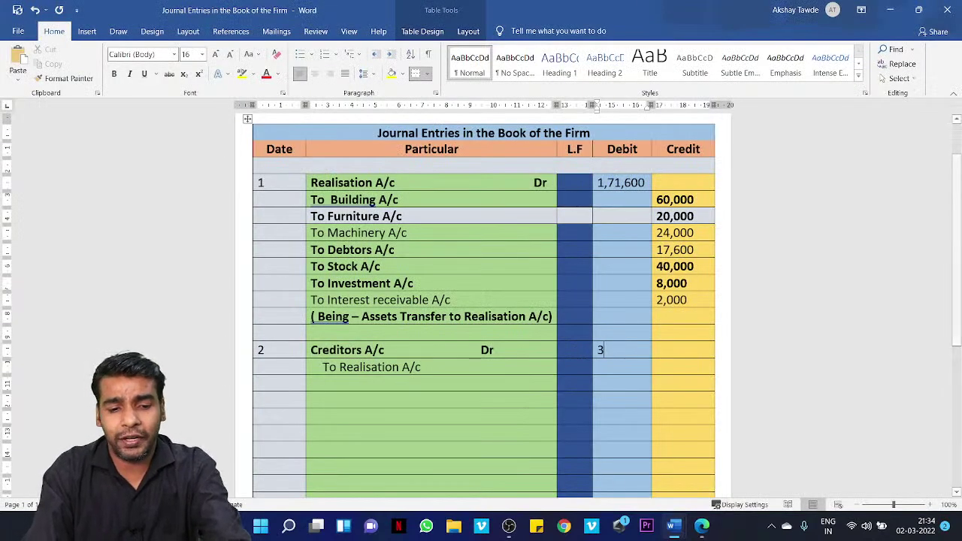
text(0,000)
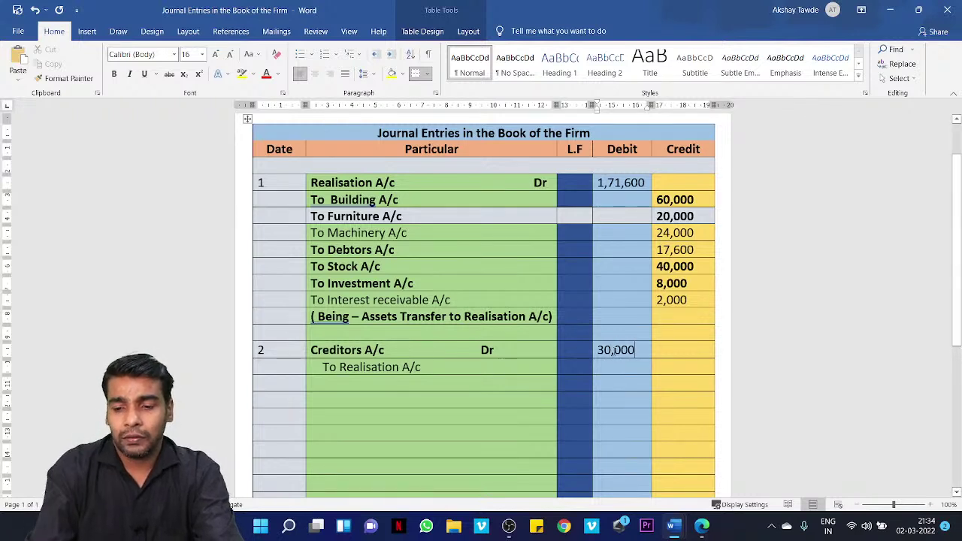
Step: Enter 30,000 as the credit amount for To Realisation A/c in journal entry 2
click(656, 367)
text(30)
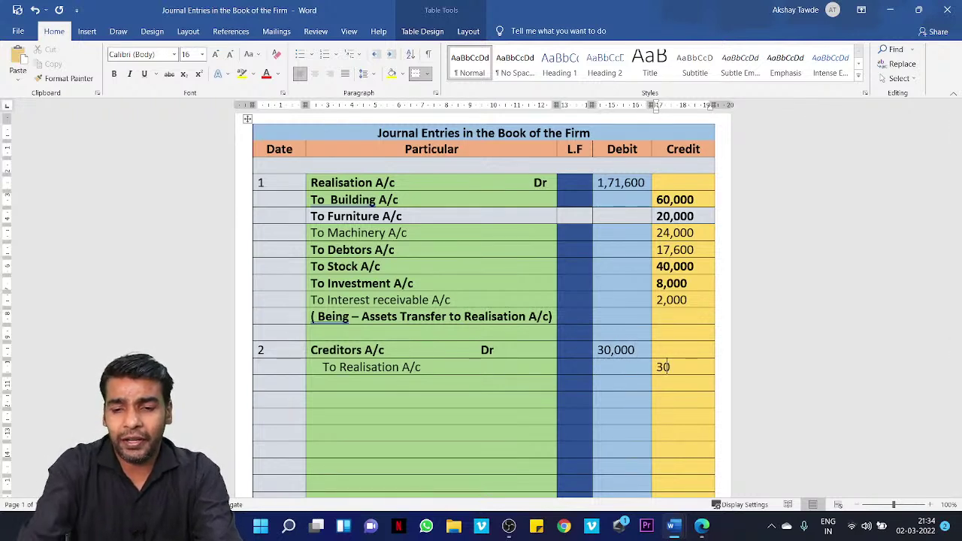
text(,000)
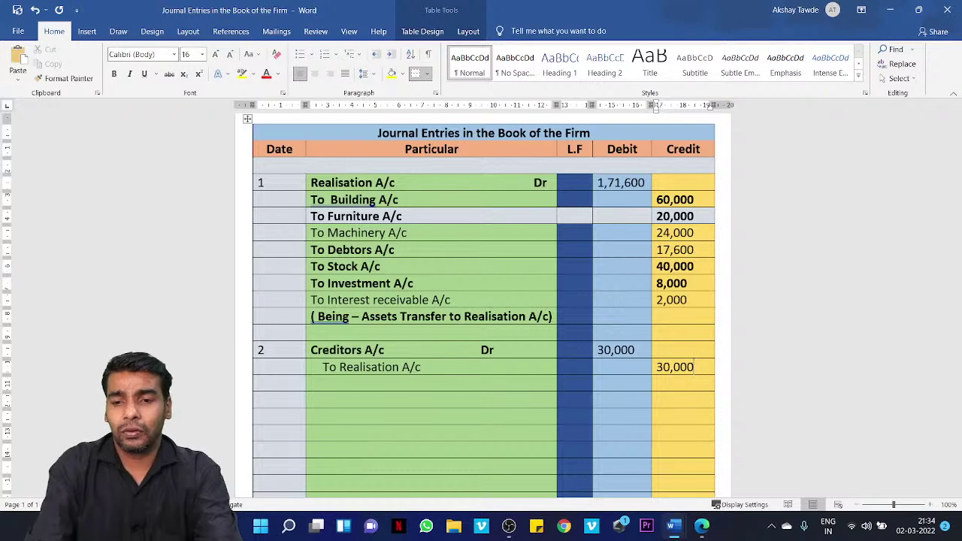
key(alt+Tab)
key(alt)
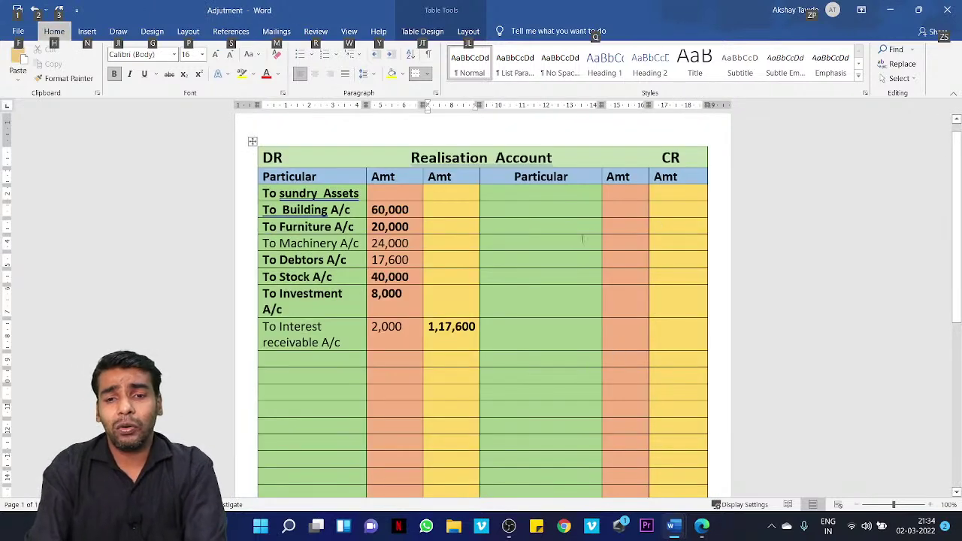
key(alt+Tab)
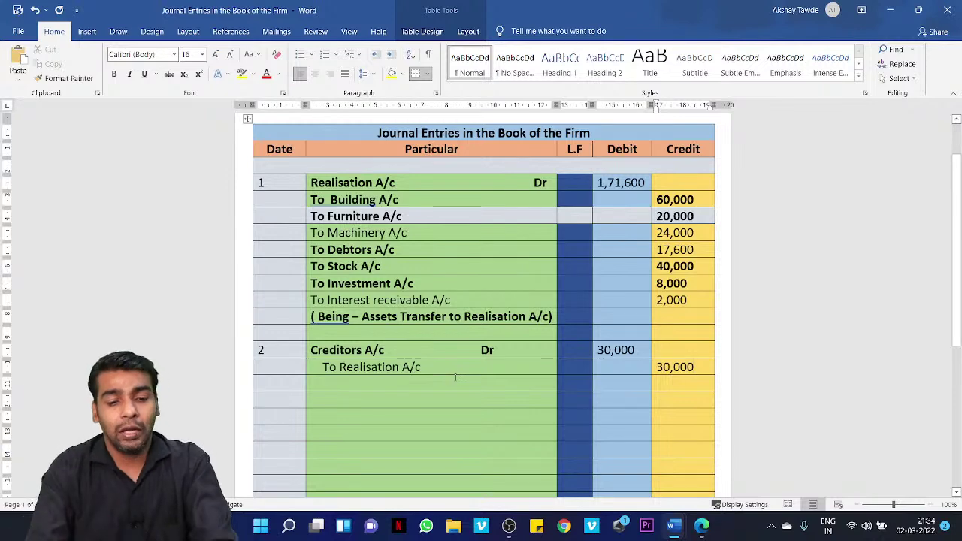
Step: Enter "By Creditors A/c" as the first credit-side particular of the Realisation Account in the Adjutment document
key(alt+Tab)
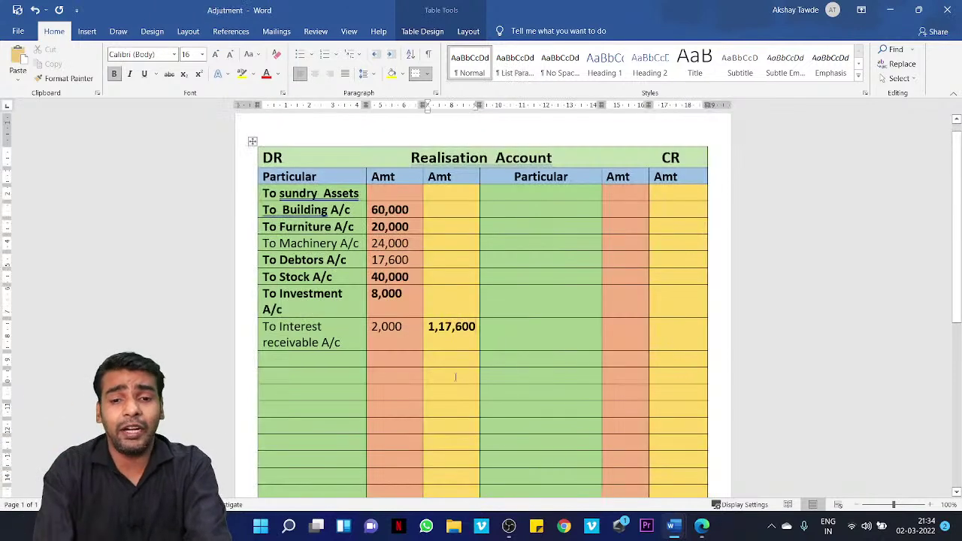
click(514, 194)
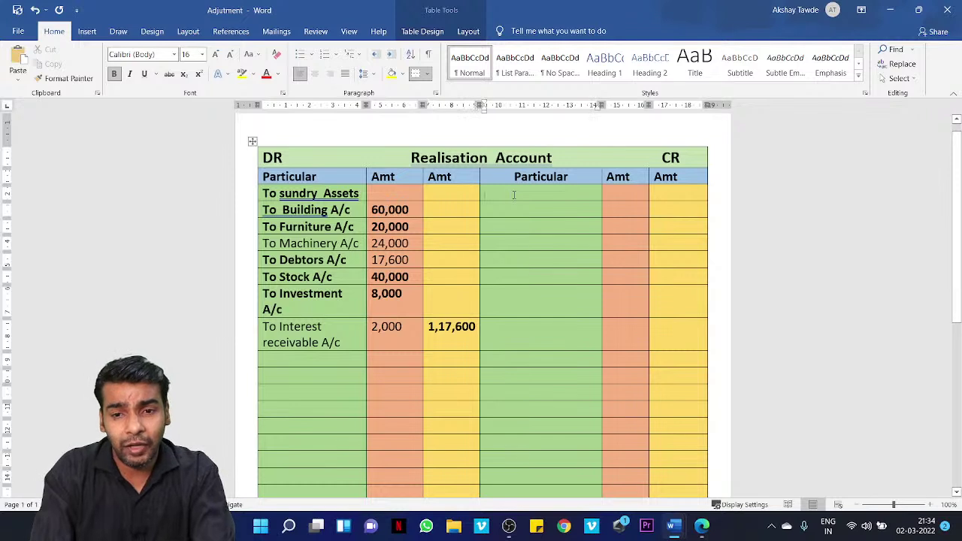
text(By C)
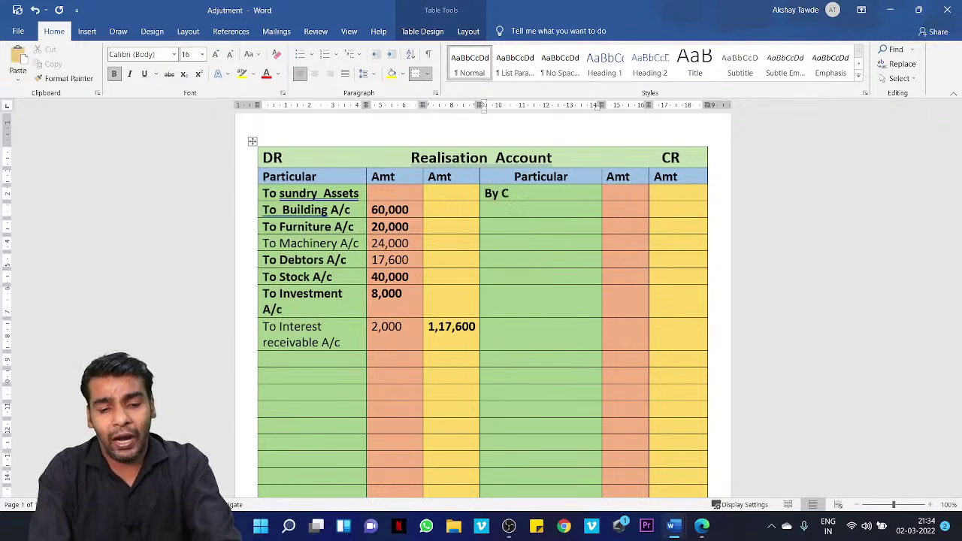
text(redito)
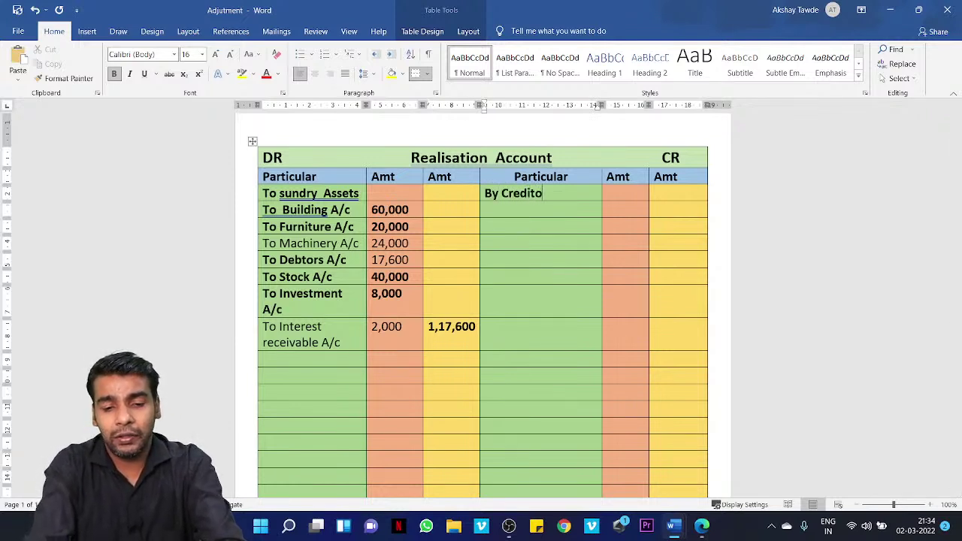
text(rs A/c)
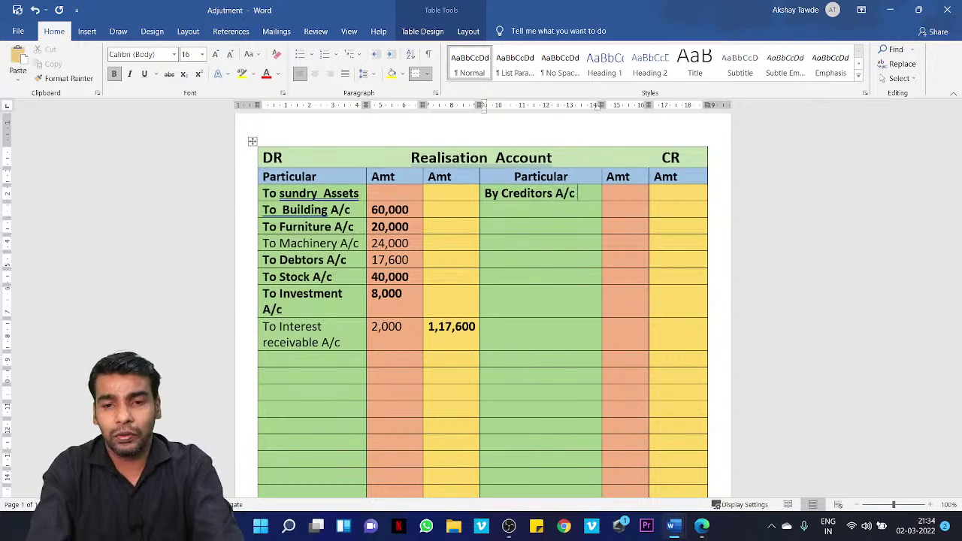
Step: Check the Creditors figure in the journal and enter 30,000 in the outer credit amount column beside By Creditors A/c
key(Tab)
key(Tab)
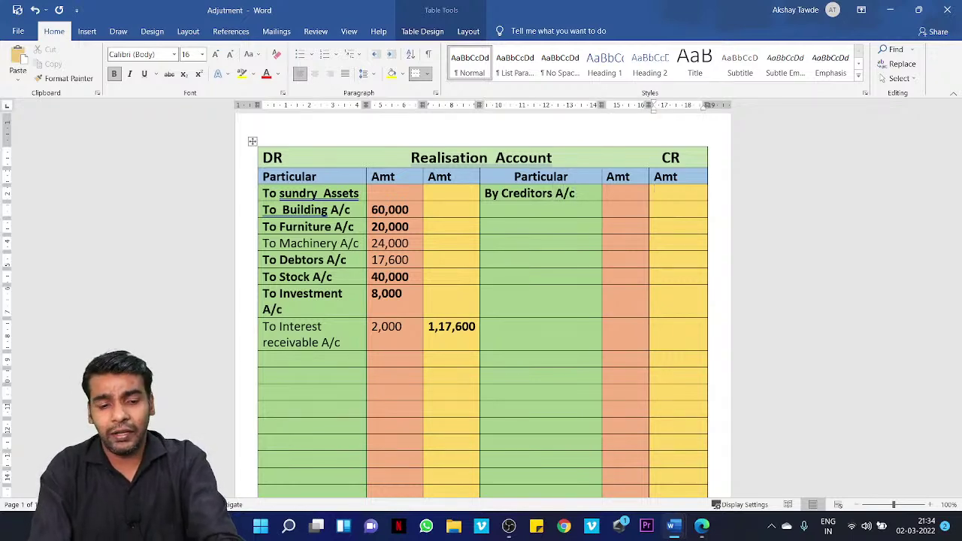
key(alt+Tab)
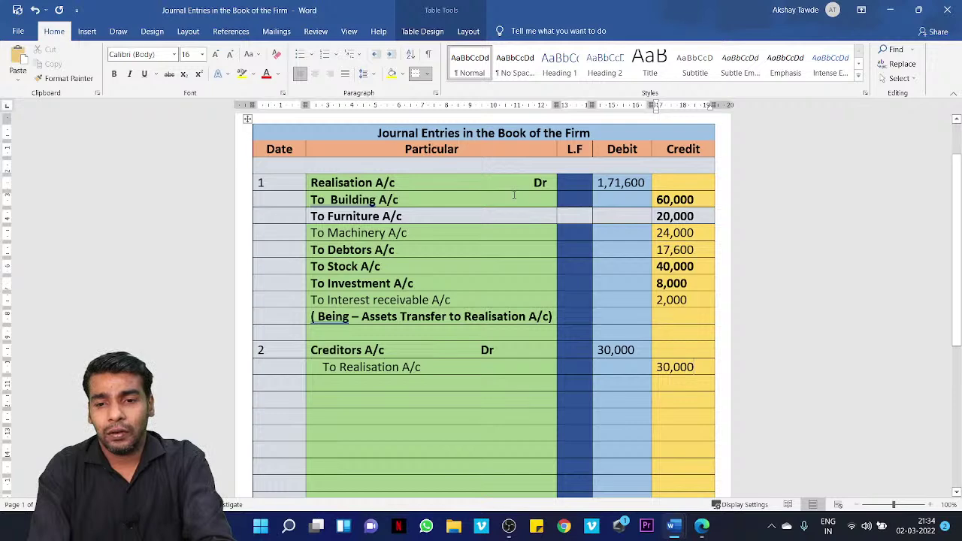
key(alt+Tab)
text(30,000)
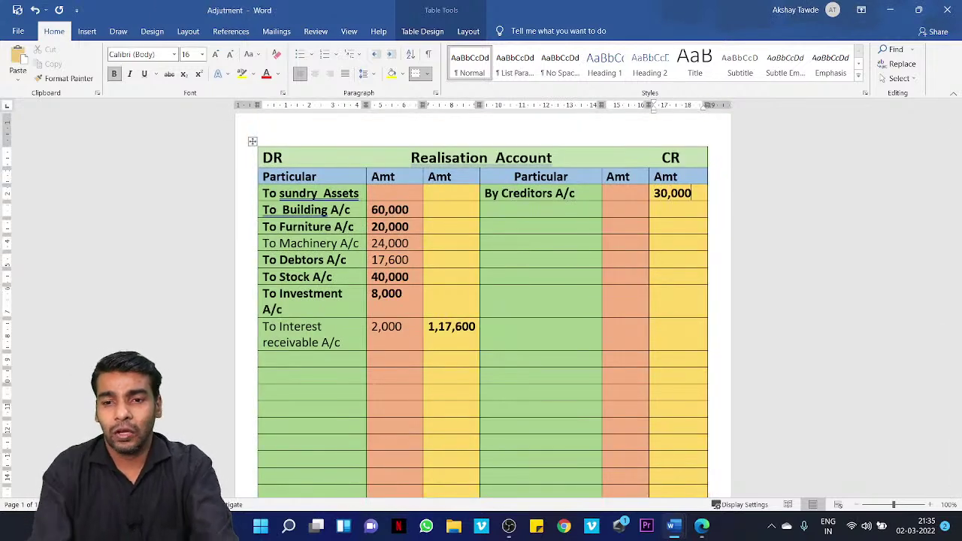
key(alt+Tab)
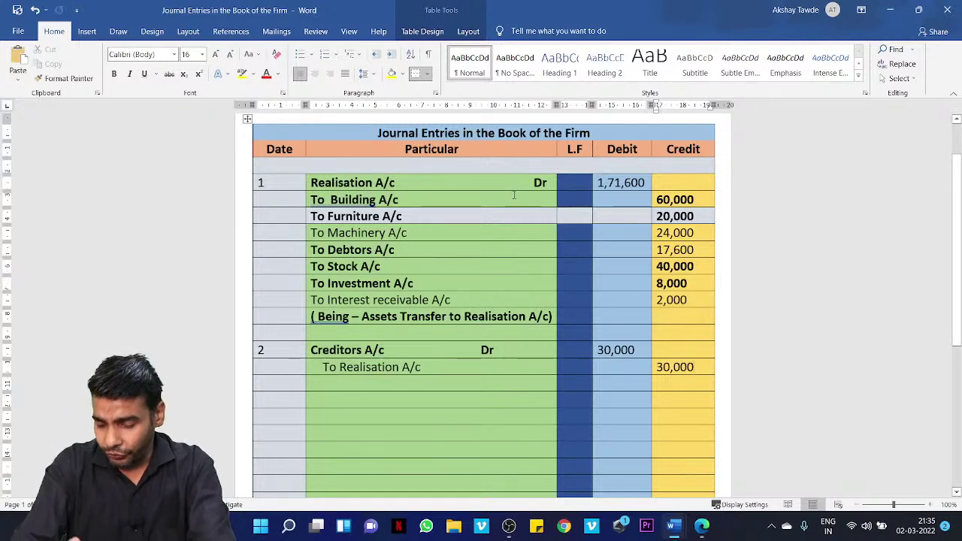
key(alt+Tab)
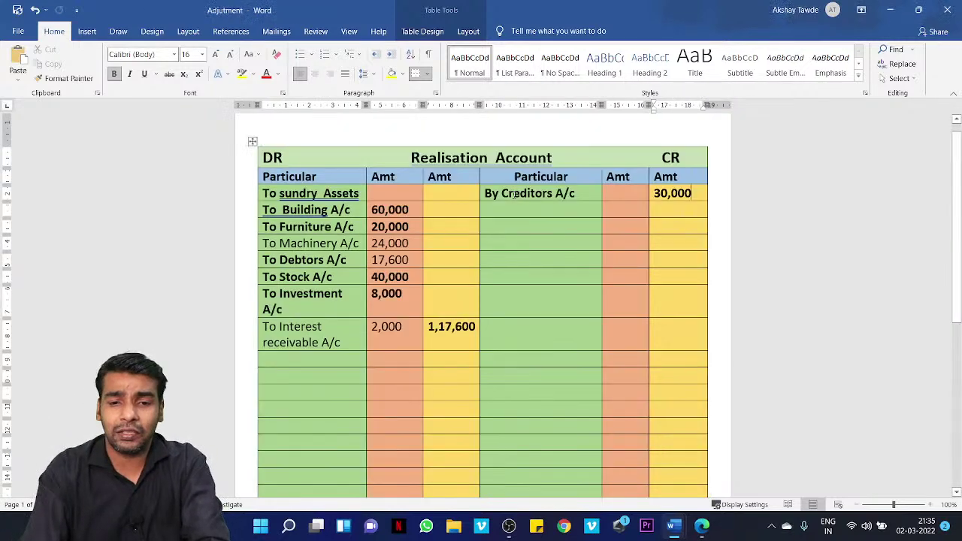
click(506, 221)
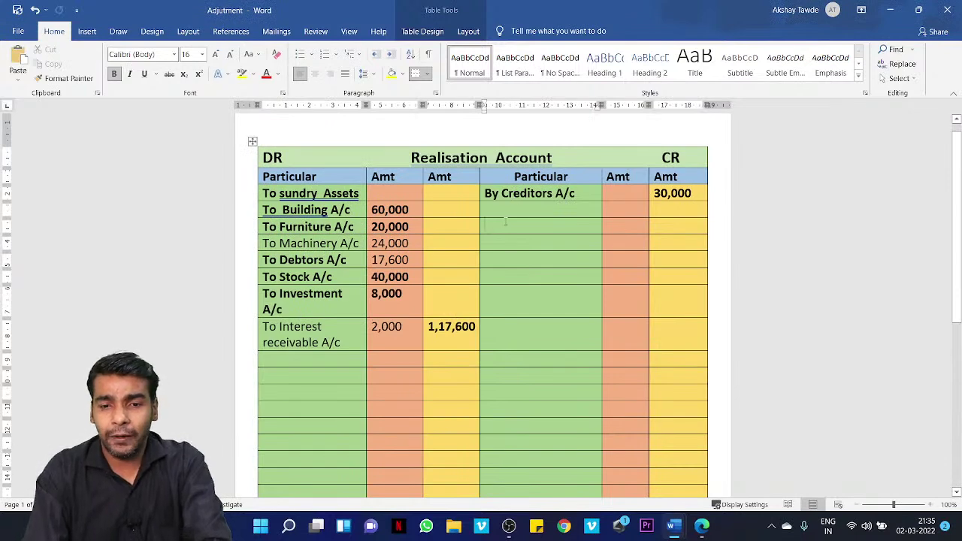
Step: In the journal document, enter "R.D.D A/c Dr" as a debit particular, leaving one blank row below To Realisation A/c
key(alt+Tab)
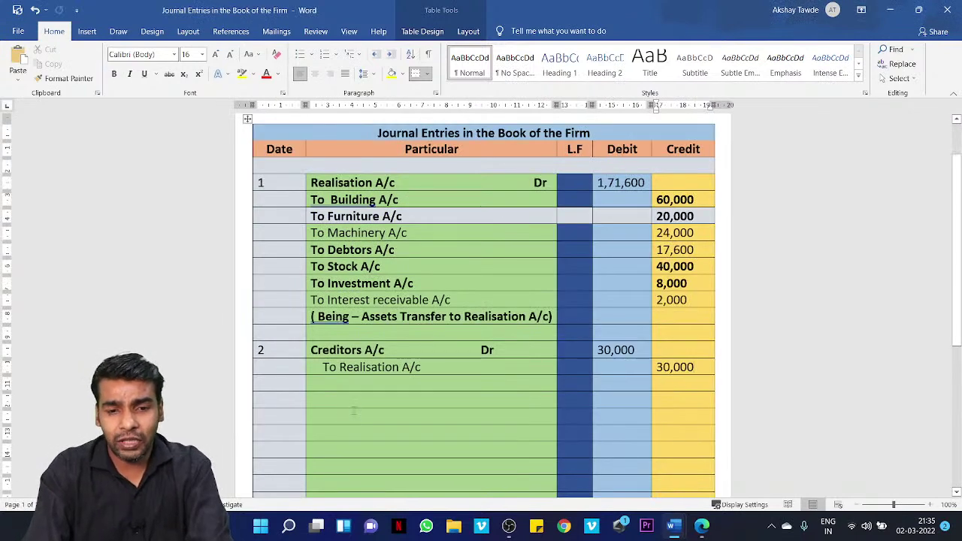
click(354, 397)
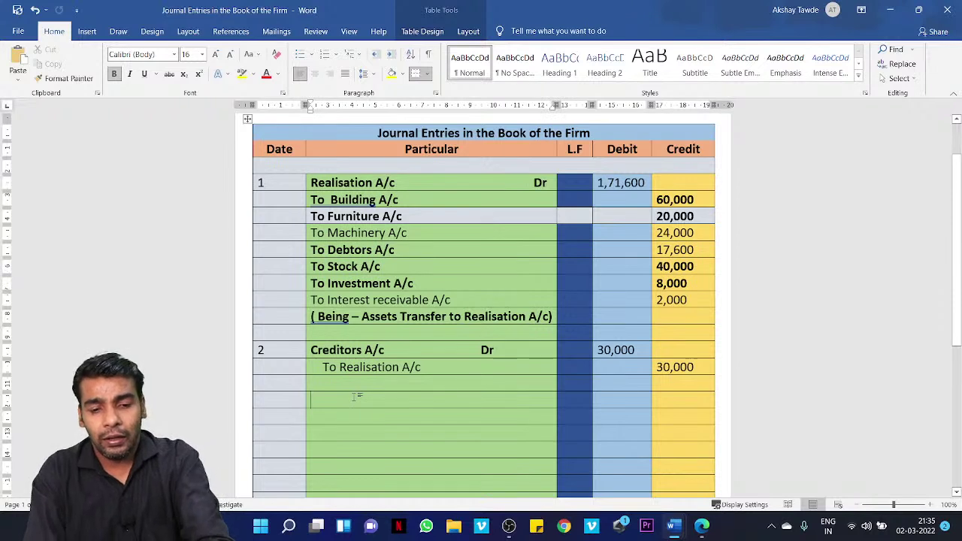
text(R.)
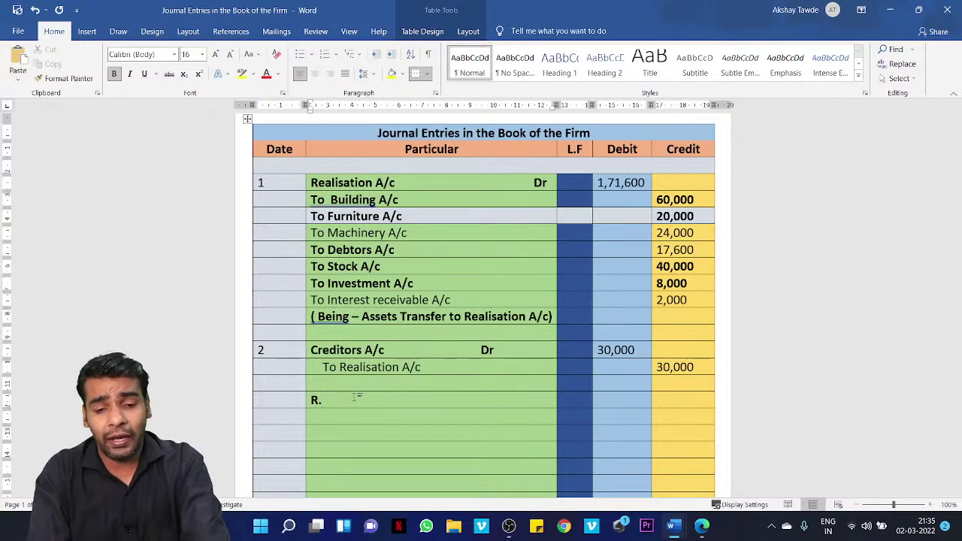
text(D.D )
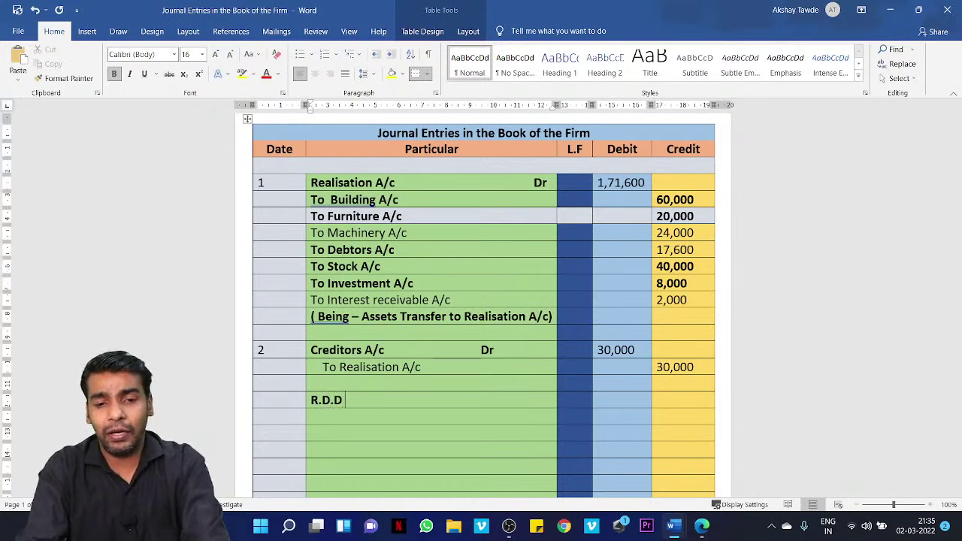
text(A/c)
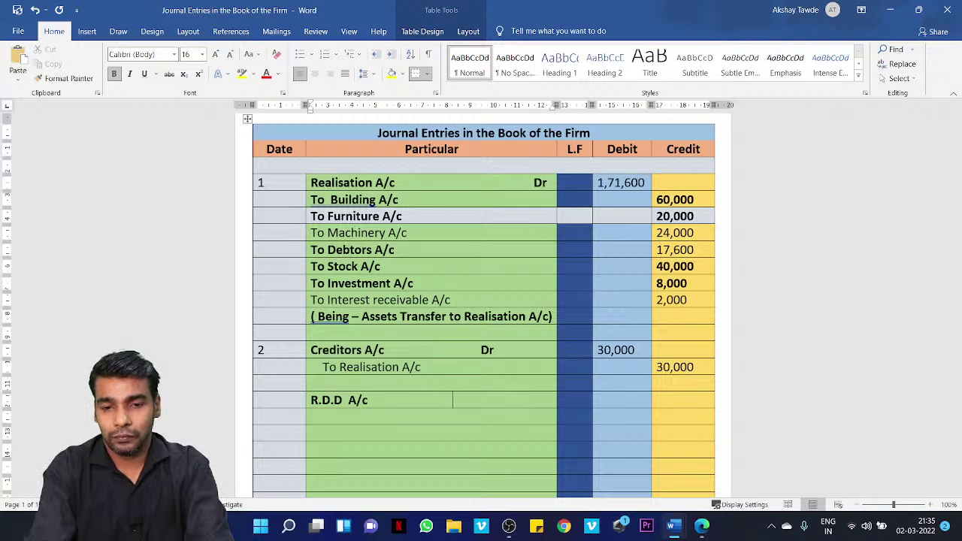
text(                               Dr)
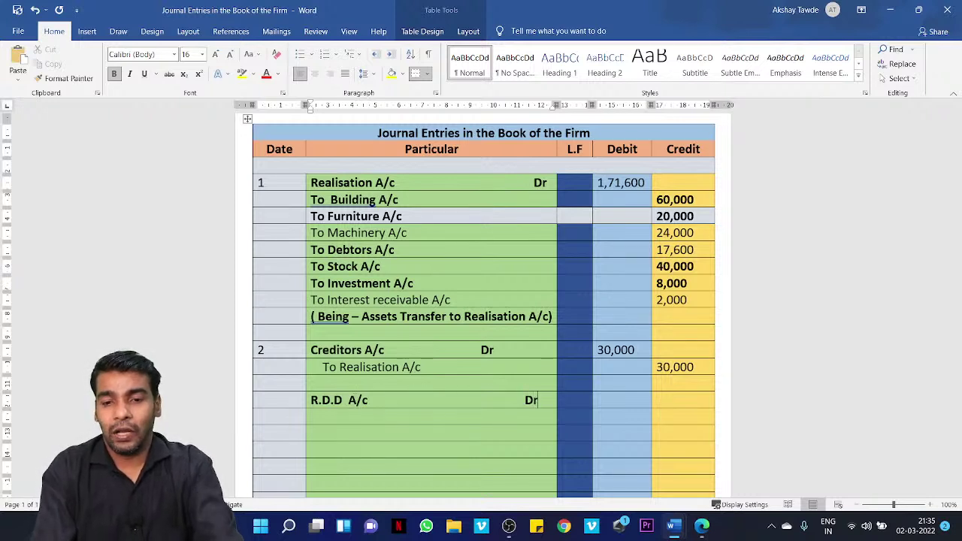
Step: Enter "To Realisation A/c" on the row below R.D.D A/c as its credit particular
key(Down)
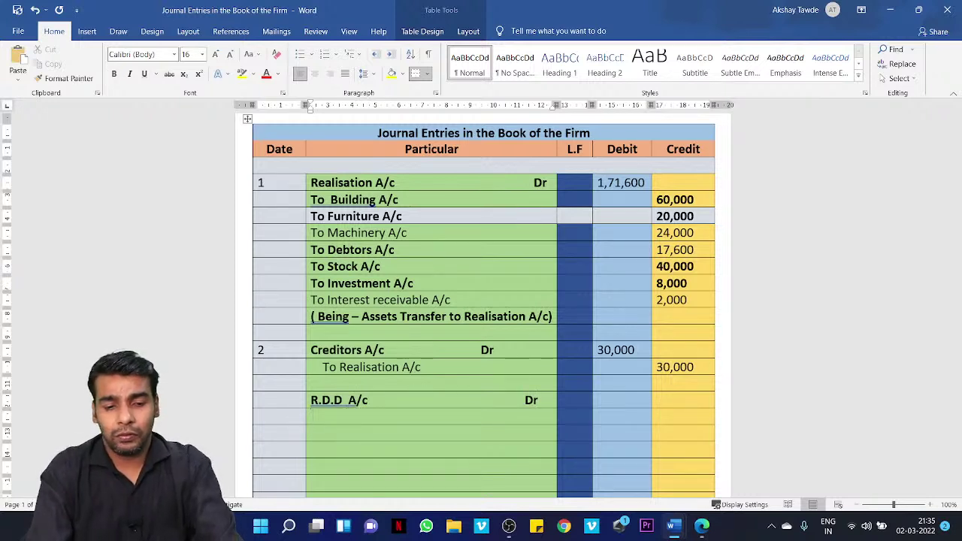
text(To R)
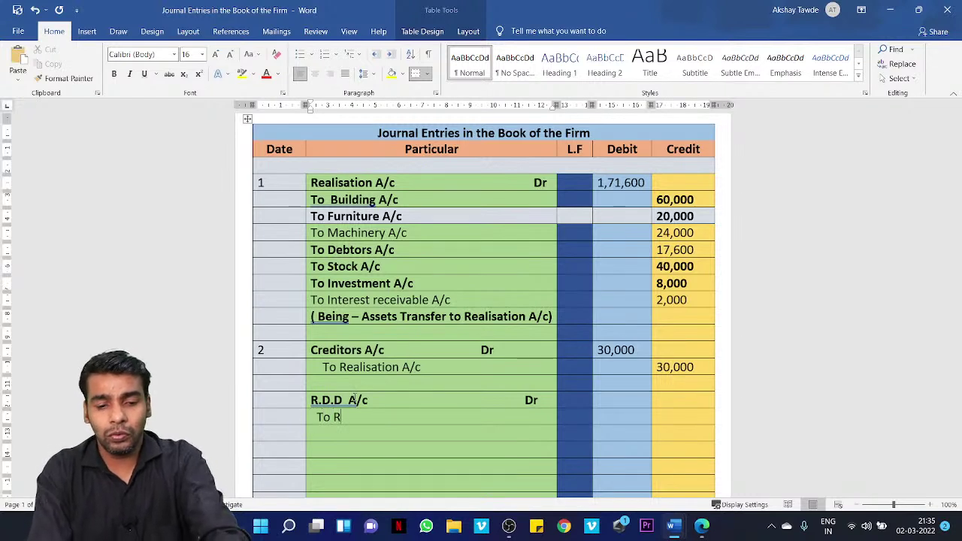
text(ealisa)
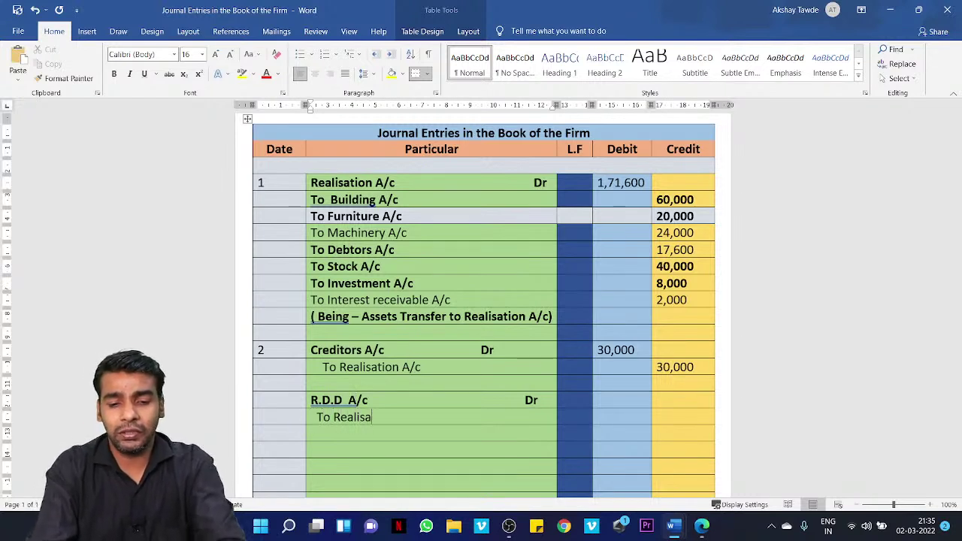
text(tion A)
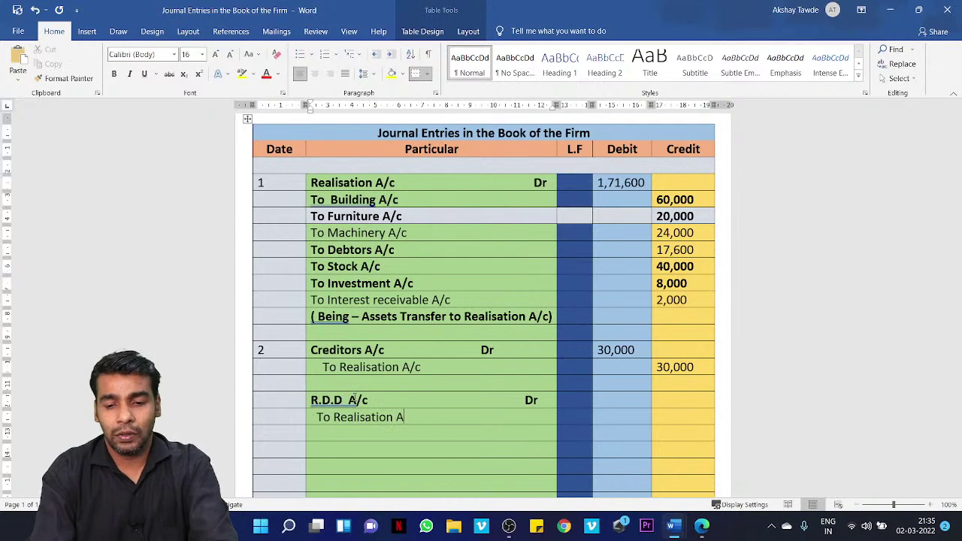
text(/c)
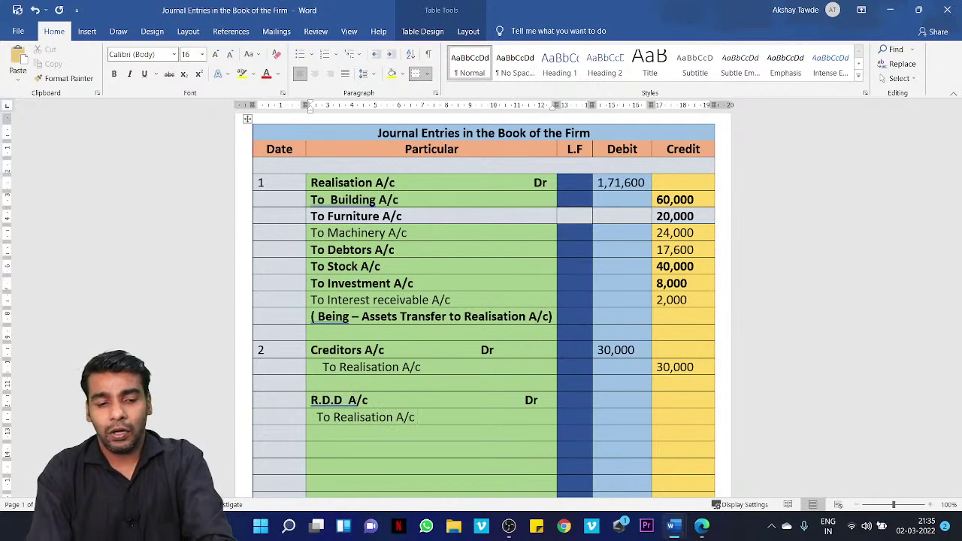
Step: Switch to the textbook PDF and check the R.D.D. amount deducted from Debtors in the balance sheet
key(alt+Tab)
key(alt+Tab)
key(Tab)
key(Tab)
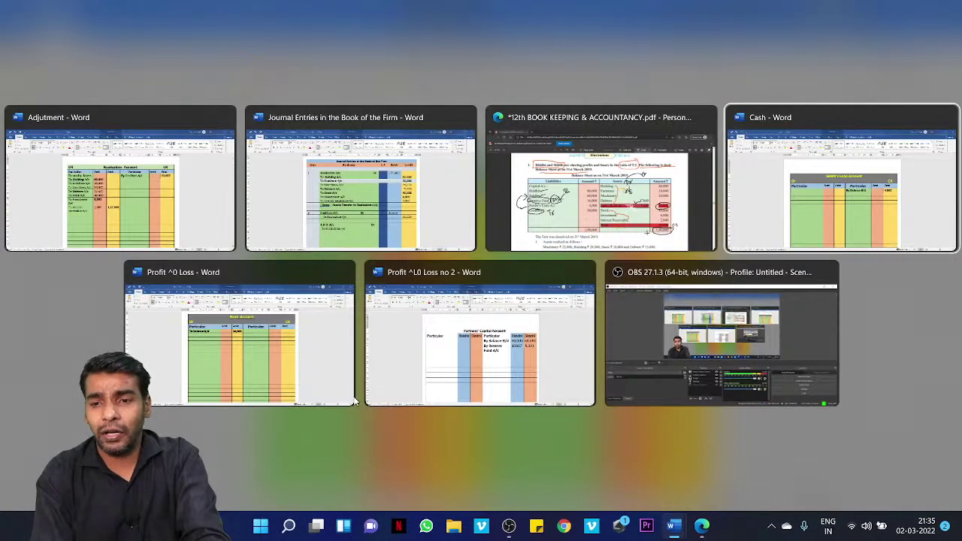
key(Tab)
key(Tab)
key(Tab)
key(Tab)
key(Tab)
key(Tab)
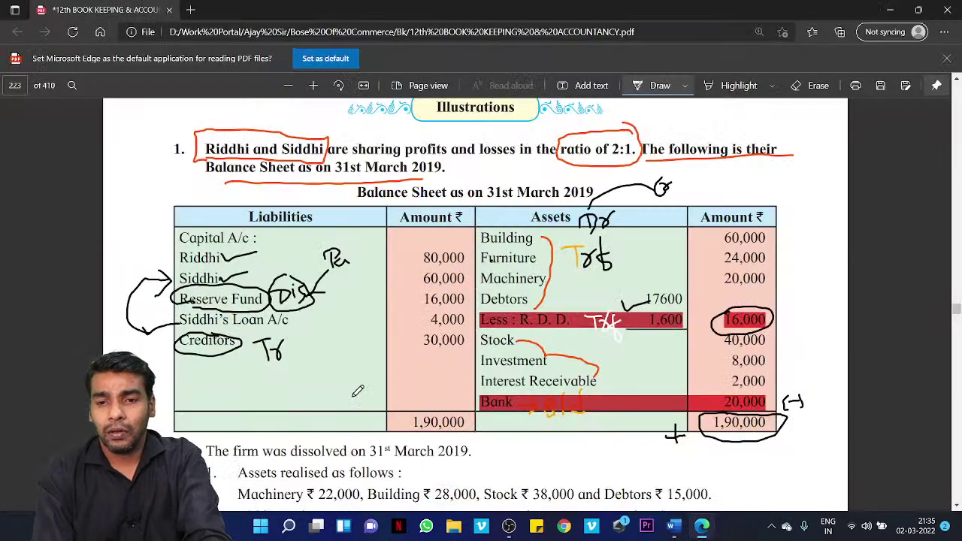
Step: Return to the Word journal and enter 1,600 as the debit amount for R.D.D A/c
key(alt+Tab)
key(Tab)
key(Tab)
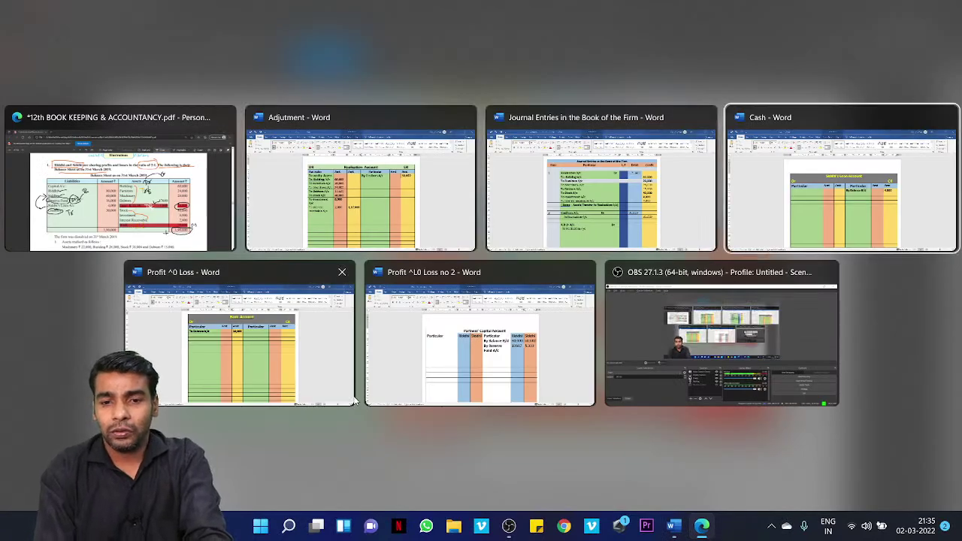
key(Up)
key(Down)
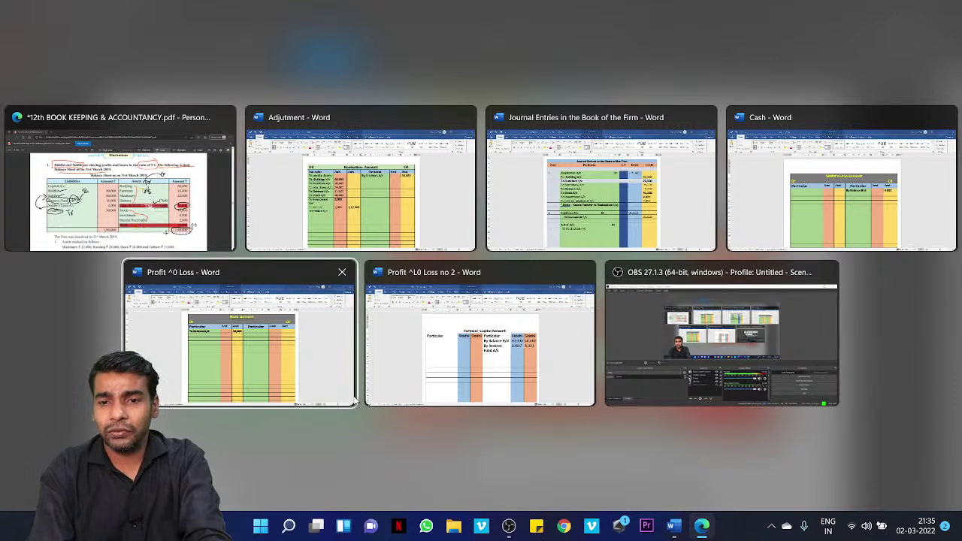
key(Tab)
key(Tab)
key(Up)
key(Left)
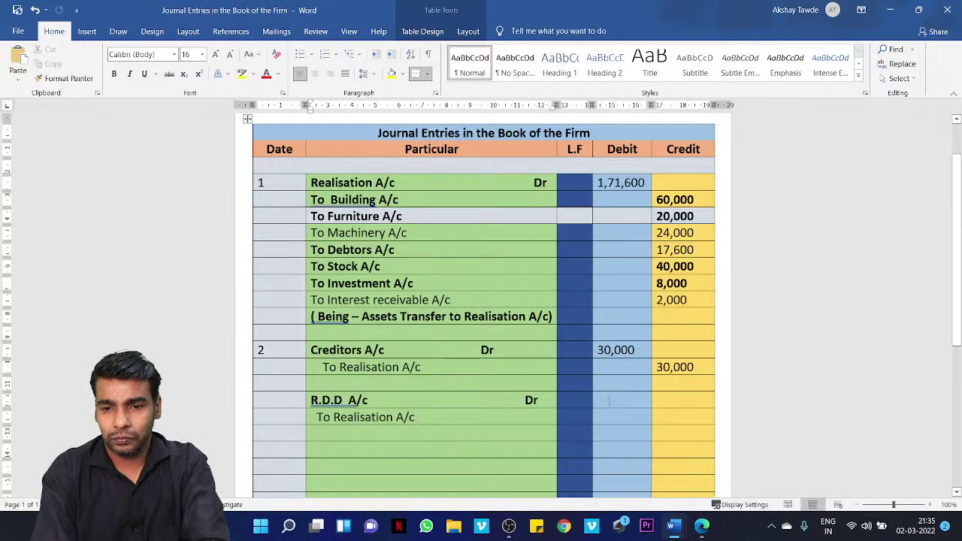
click(611, 401)
text(1,)
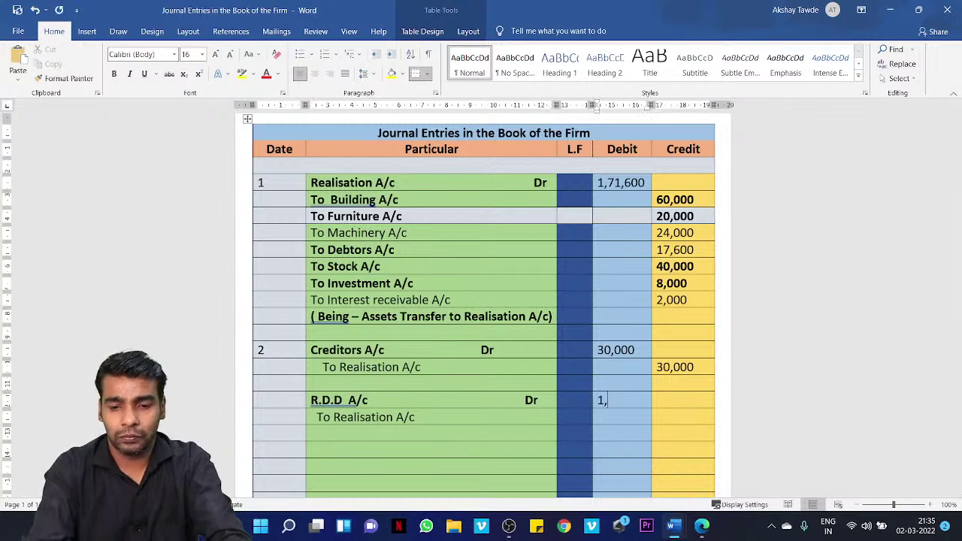
text(600)
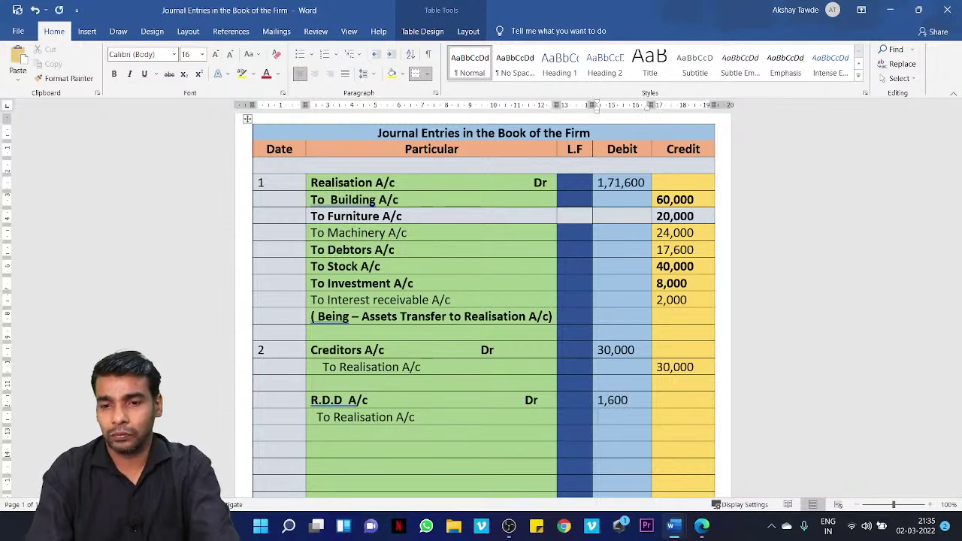
Step: Enter 1,600 as the credit amount for To Realisation A/c in the R.D.D entry
click(656, 416)
text(1,)
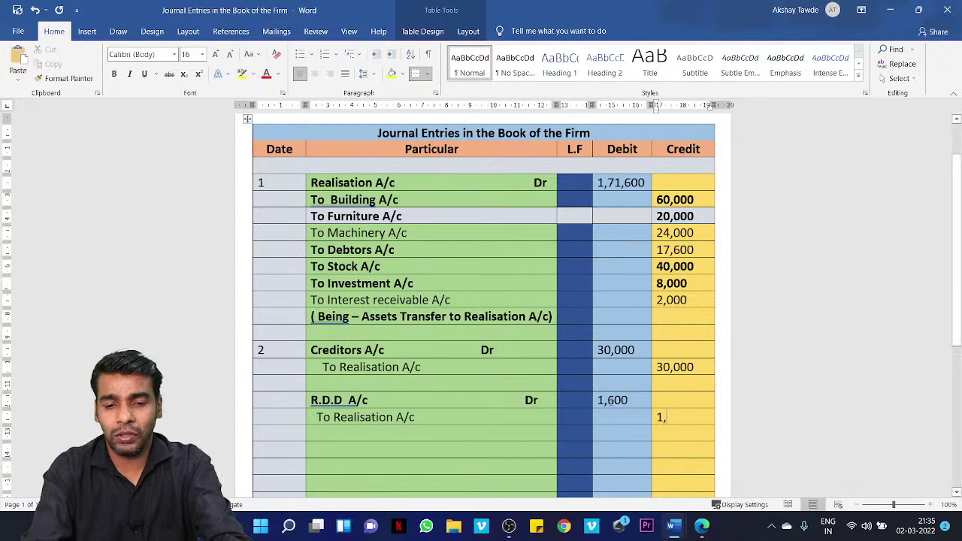
text(600)
Step: Switch to the textbook PDF and activate the Erase tool for the balance sheet's ink annotations
key(alt+Tab)
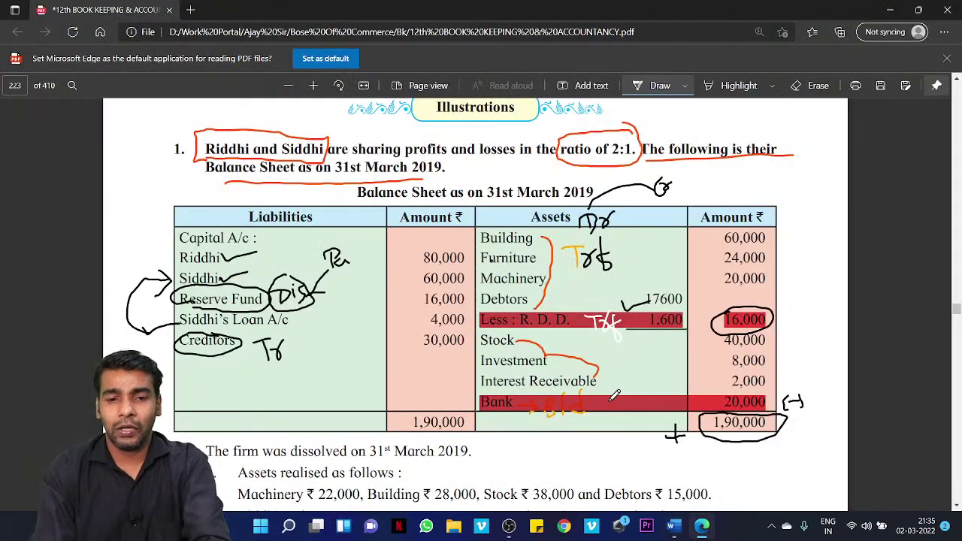
key(alt+Tab)
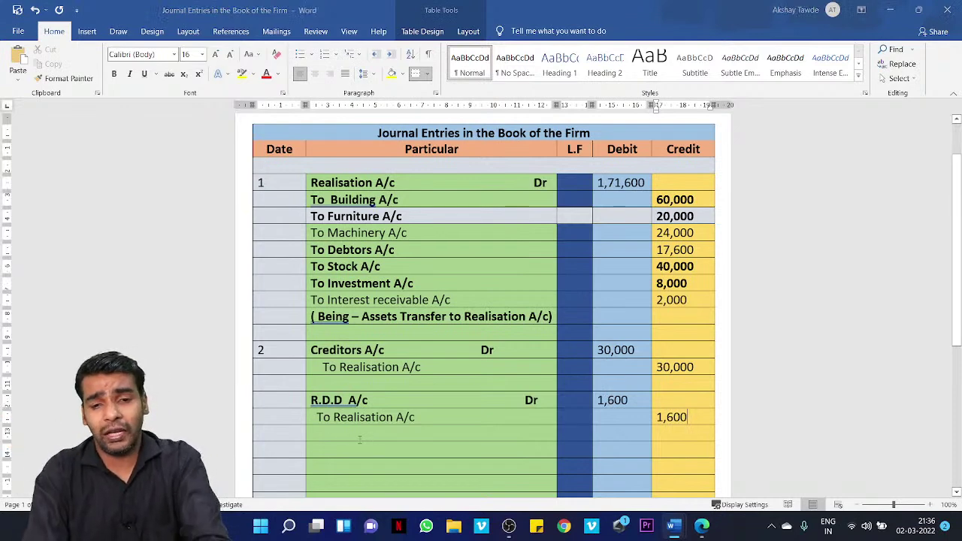
key(alt+Tab)
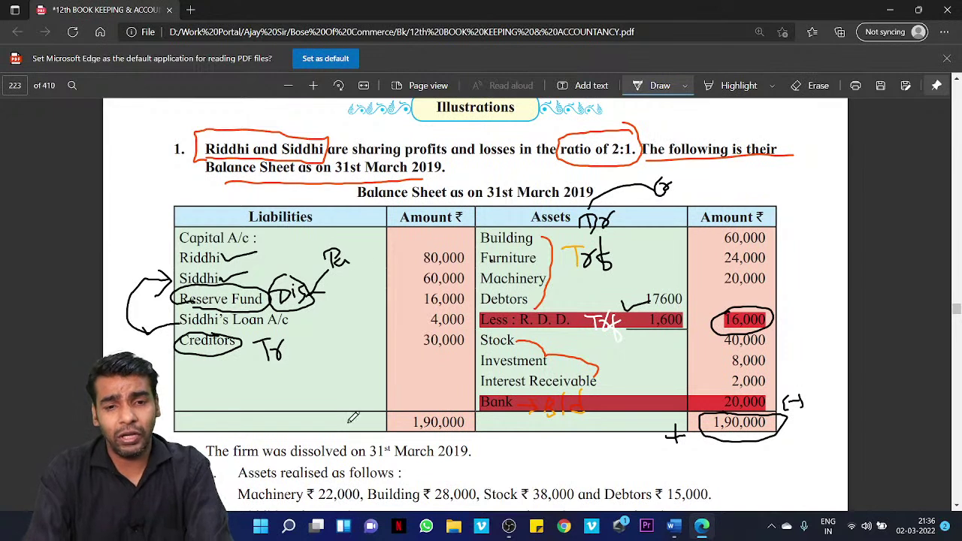
click(810, 92)
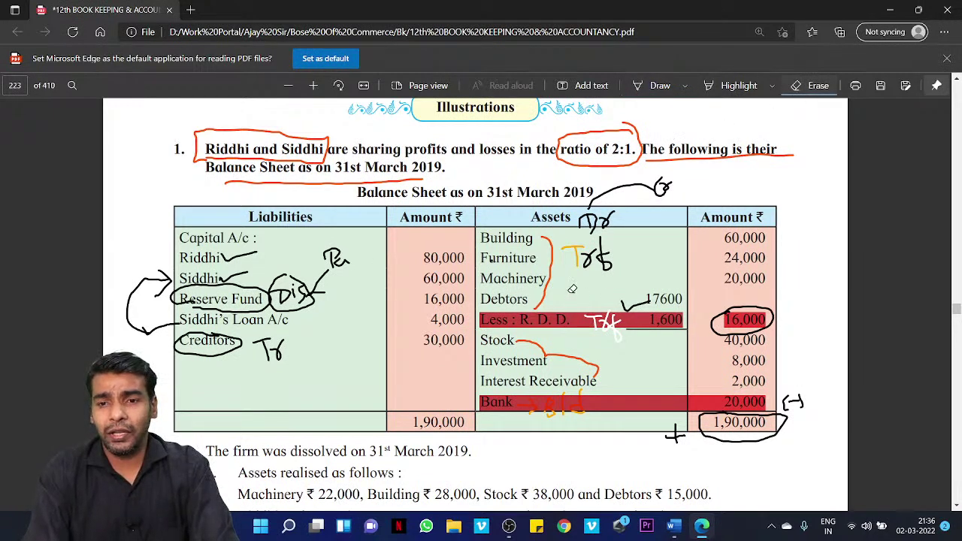